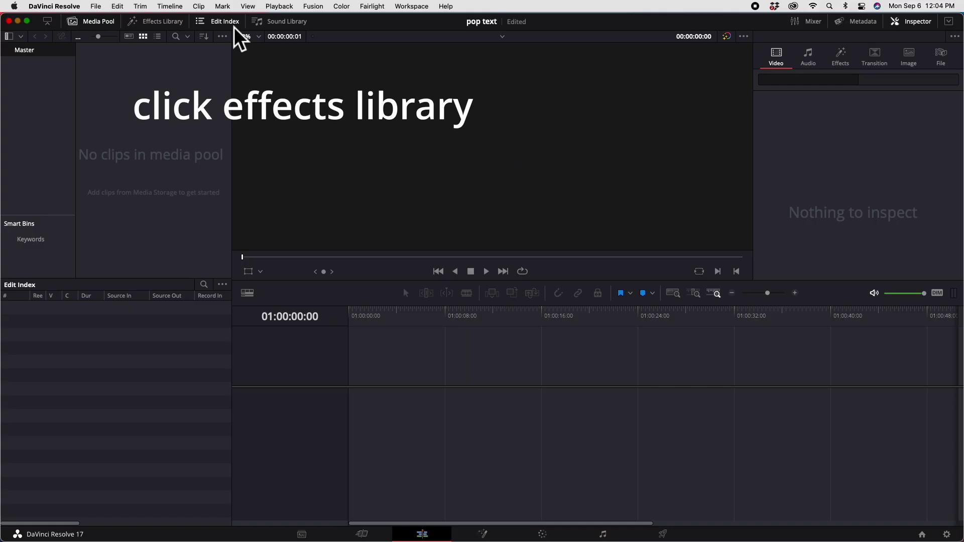
# Step: Find Fusion Composition in the Effects Library, place it on V1, and open that clip on the Fusion page
pyautogui.click(185, 24)
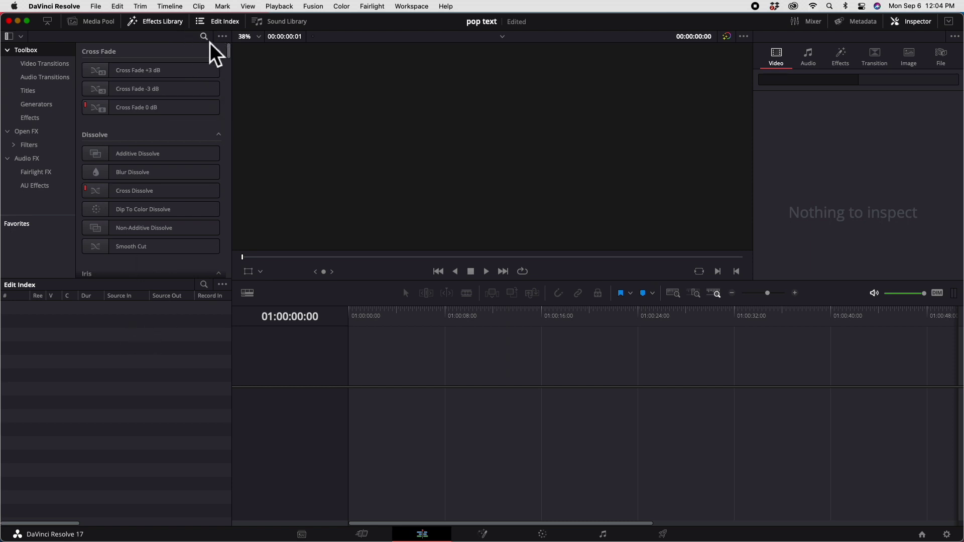
pyautogui.click(205, 38)
pyautogui.write('fusion')
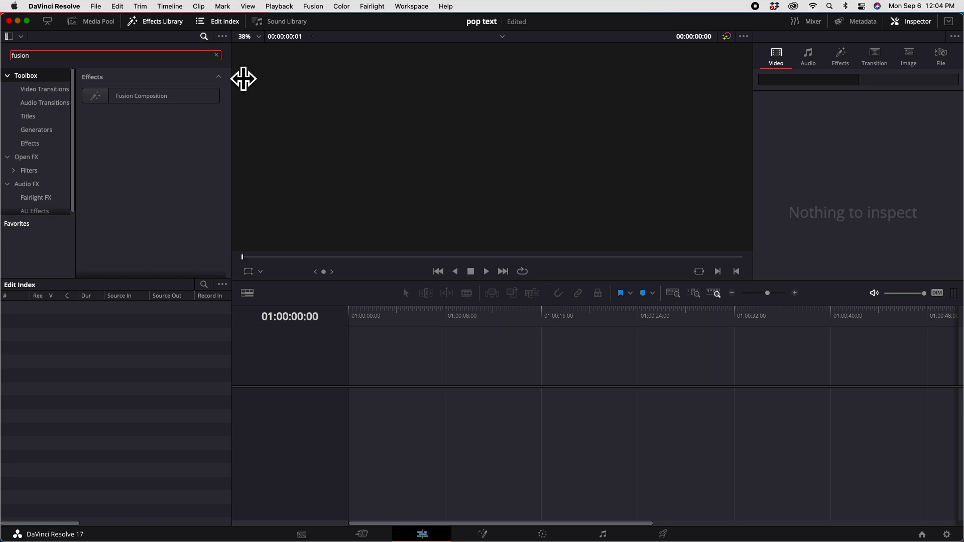
pyautogui.click(129, 95)
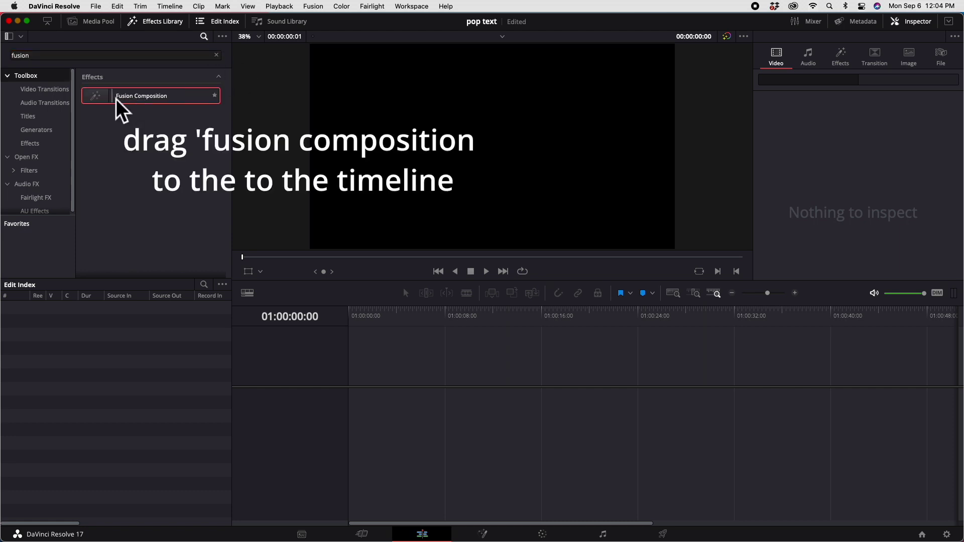
pyautogui.moveTo(116, 99); pyautogui.dragTo(417, 435)
pyautogui.click(498, 400)
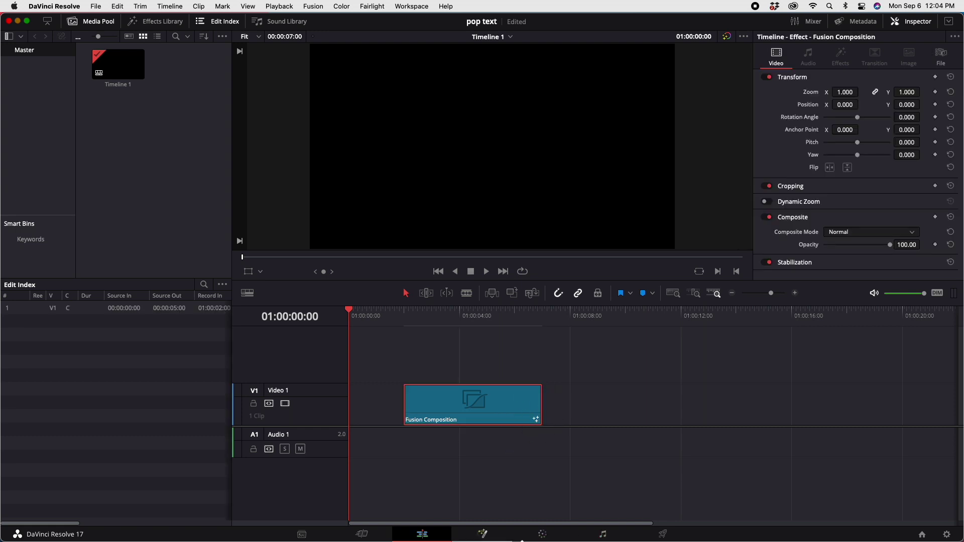
pyautogui.click(483, 535)
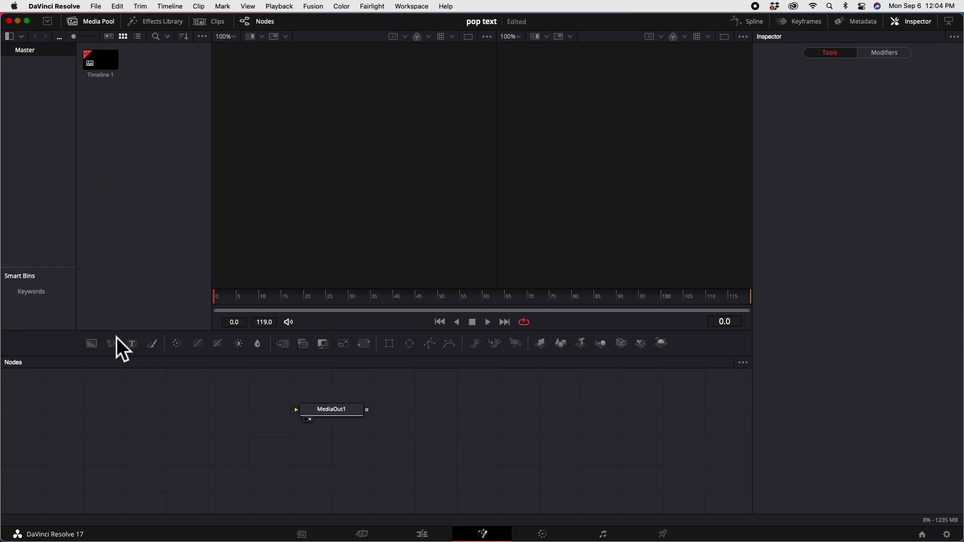
# Step: Add Background1 and Rectangle1 nodes, with Rectangle1 wired into Background1's mask, and view them
pyautogui.moveTo(106, 343); pyautogui.dragTo(150, 408)
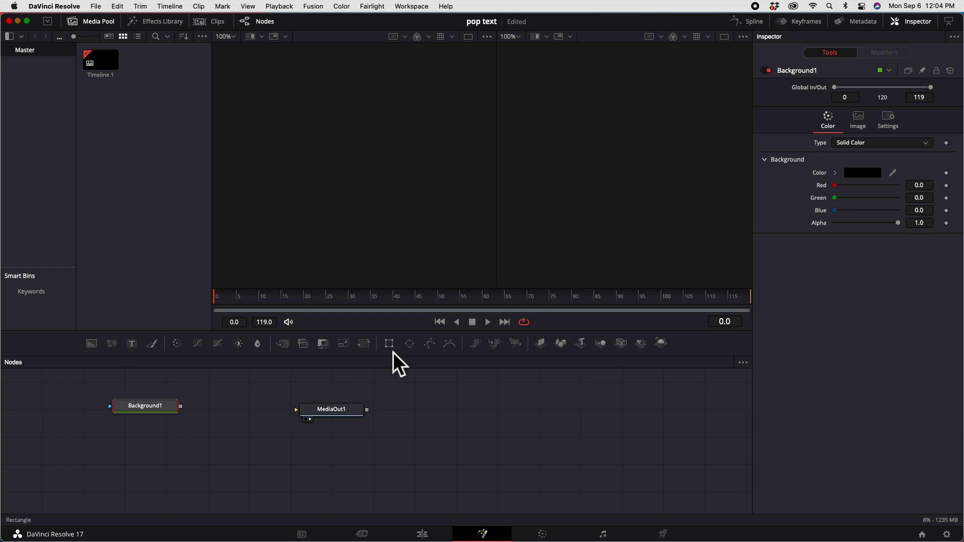
pyautogui.moveTo(385, 349); pyautogui.dragTo(161, 438)
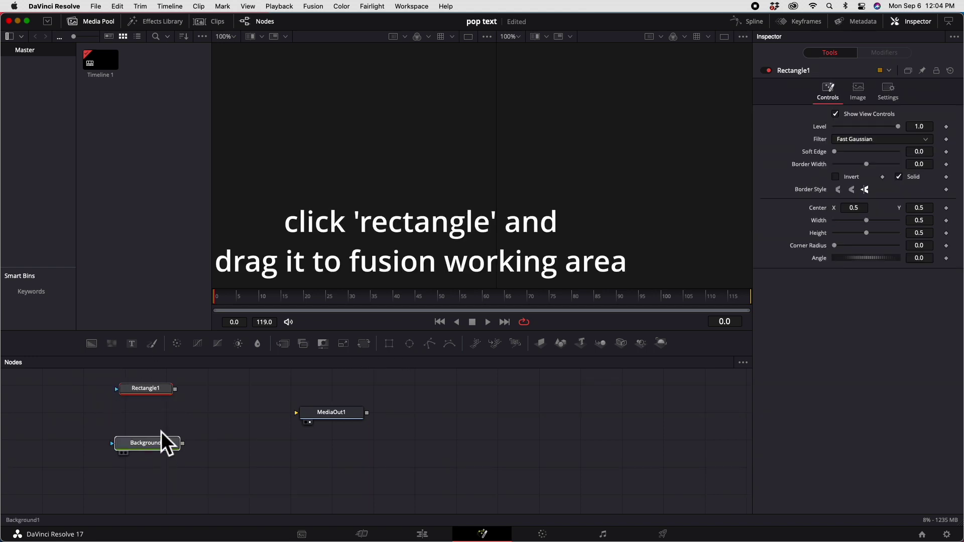
pyautogui.moveTo(179, 393); pyautogui.dragTo(116, 446)
pyautogui.click(148, 388)
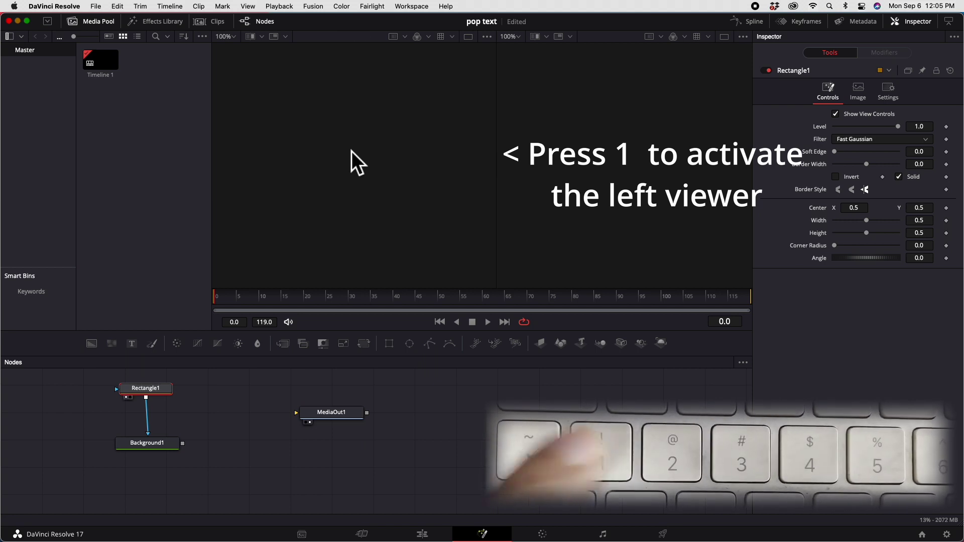
pyautogui.press('1')
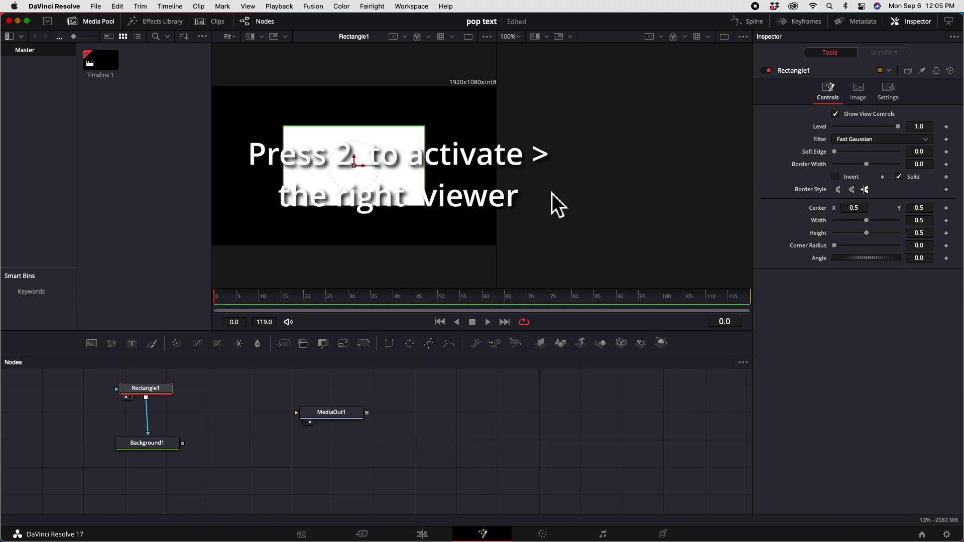
pyautogui.press('2')
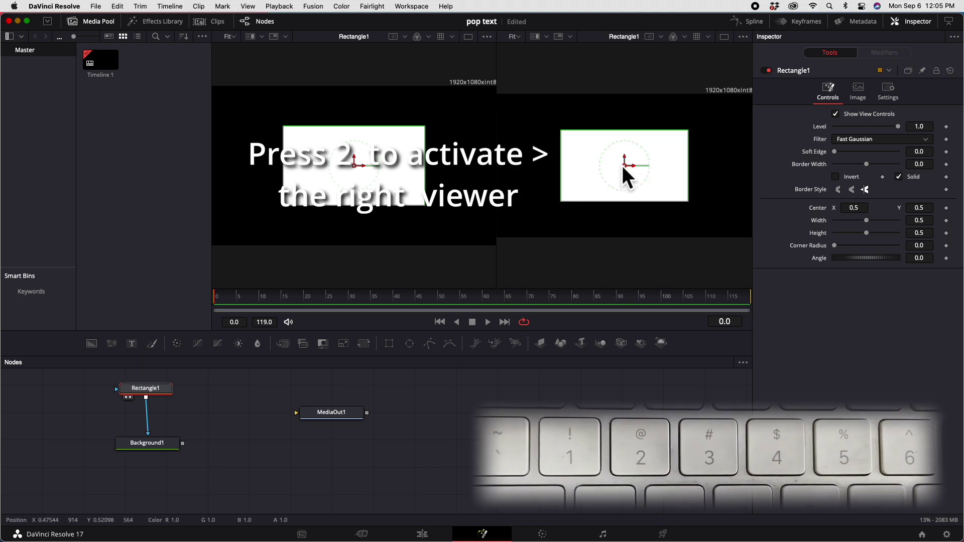
pyautogui.moveTo(146, 447); pyautogui.dragTo(137, 462)
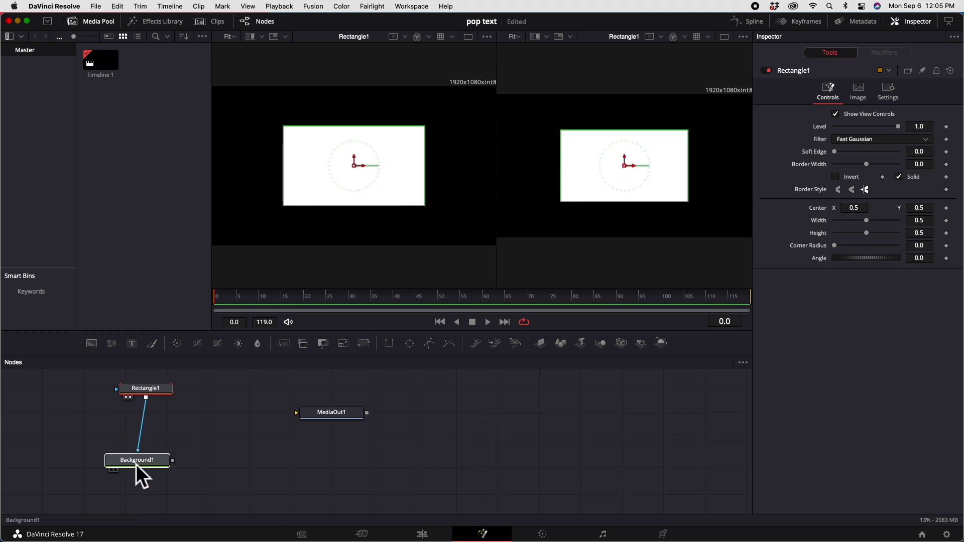
pyautogui.moveTo(151, 396); pyautogui.dragTo(143, 434)
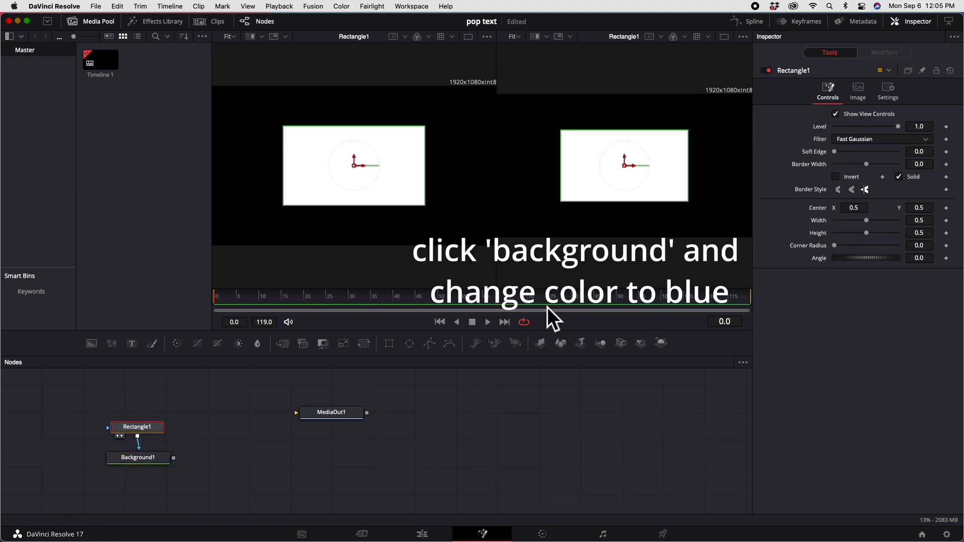
# Step: Set Background1's color to blue
pyautogui.click(161, 457)
pyautogui.click(863, 174)
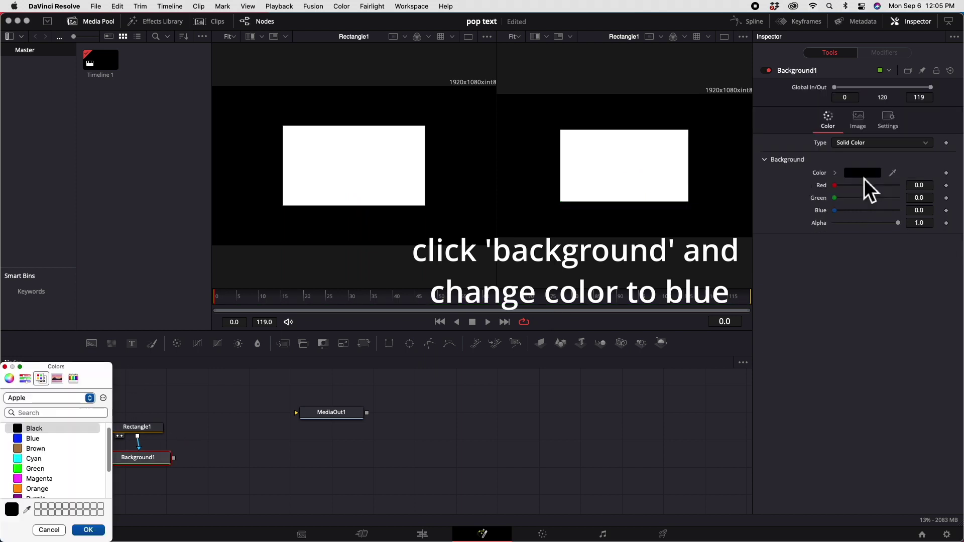
pyautogui.click(35, 438)
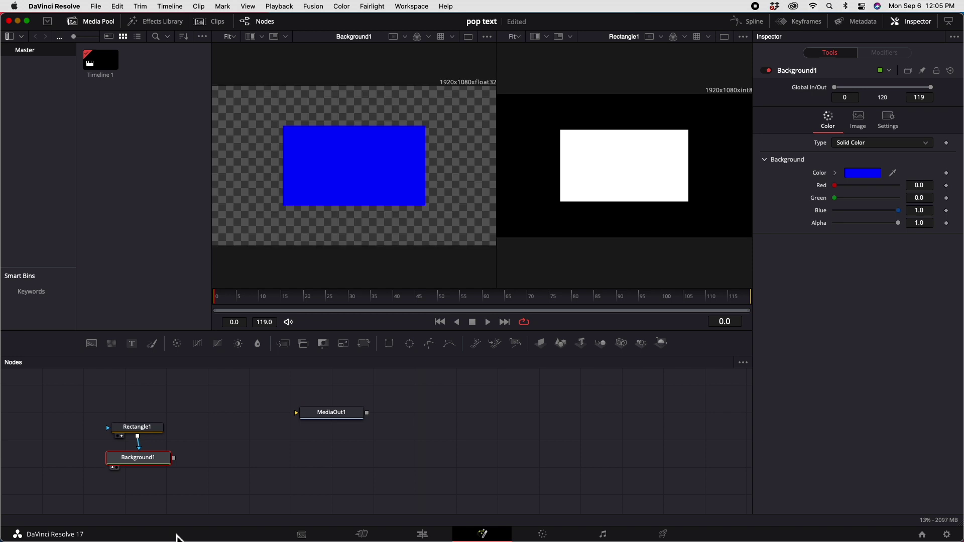
pyautogui.press('1')
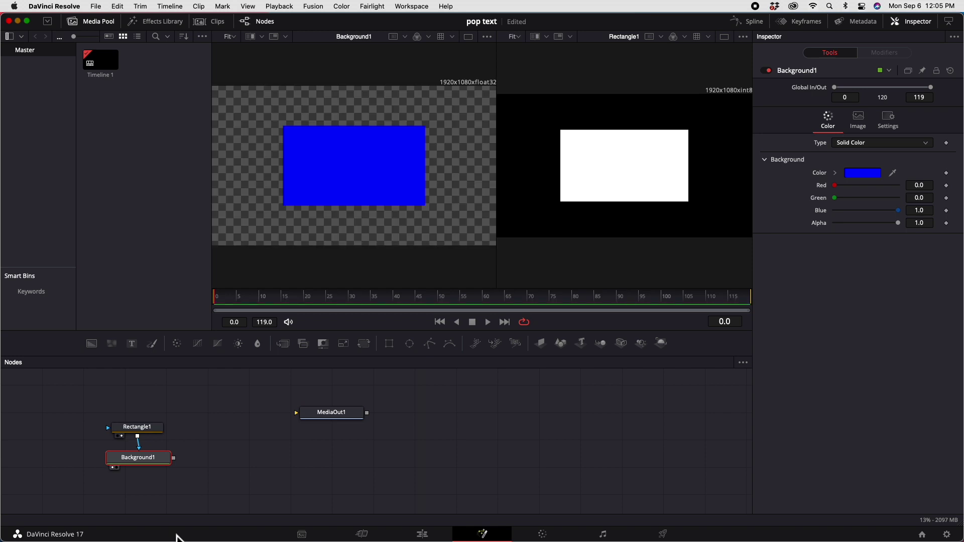
# Step: Size Rectangle1 to width 0.449, height 0.402 and corner radius 0.512
pyautogui.click(144, 429)
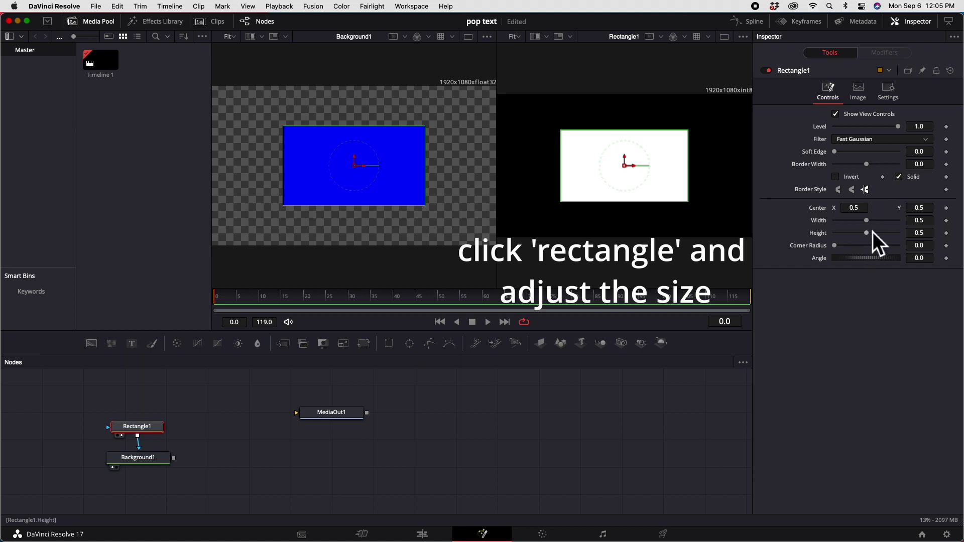
pyautogui.moveTo(871, 226)
pyautogui.mouseDown()
pyautogui.moveTo(852, 240)
pyautogui.moveTo(869, 224)
pyautogui.mouseUp()
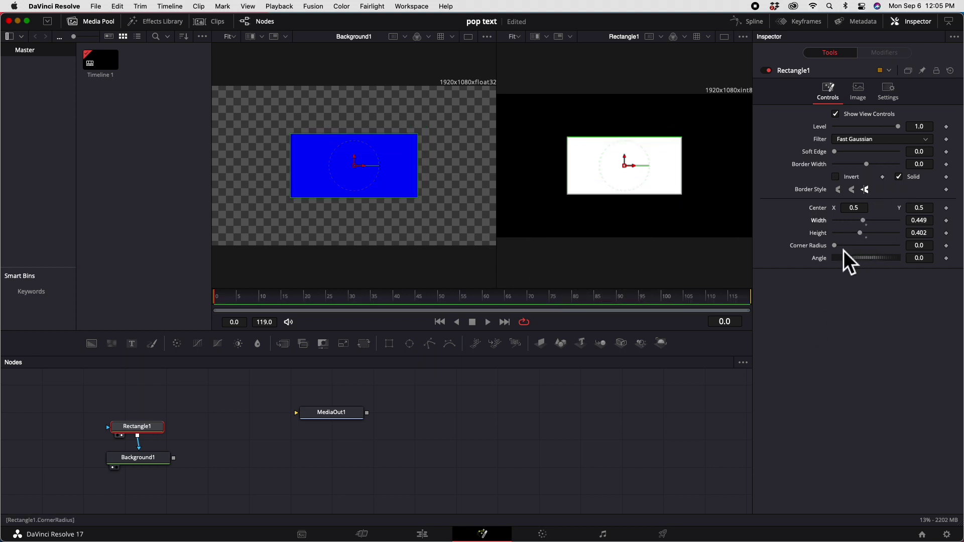
pyautogui.moveTo(839, 250); pyautogui.dragTo(872, 249)
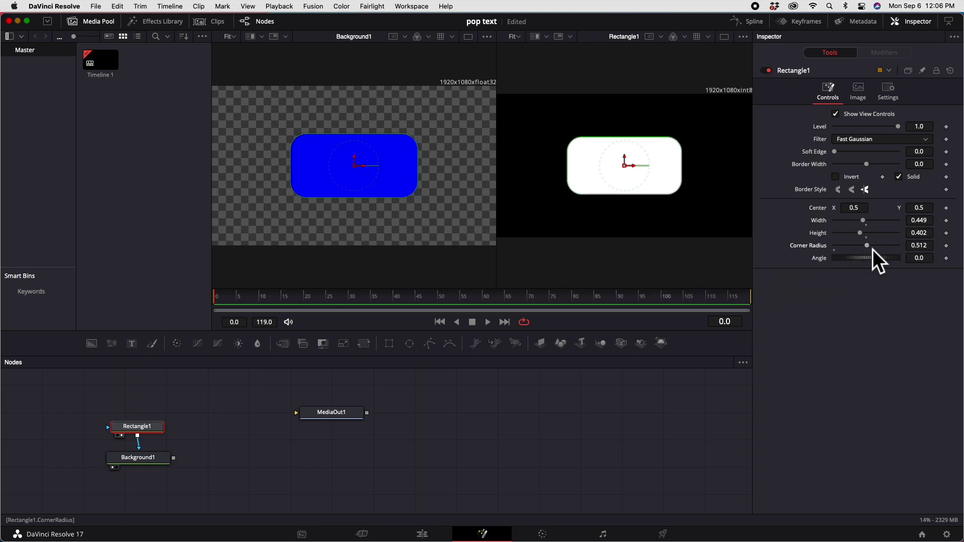
# Step: Mask Rectangle1 with a Polygon1 node drawn as a three-point triangle tail
pyautogui.click(429, 343)
pyautogui.moveTo(142, 444); pyautogui.dragTo(144, 455)
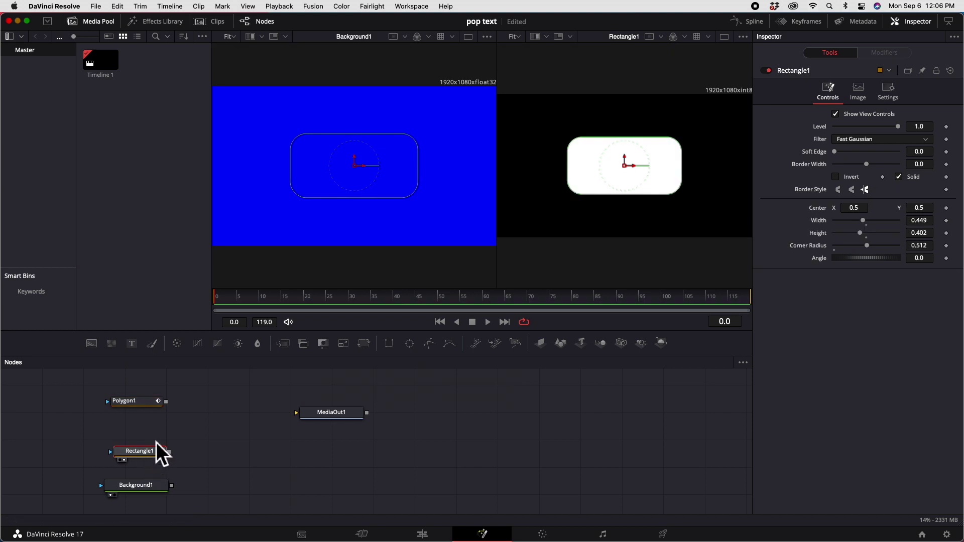
pyautogui.moveTo(166, 402)
pyautogui.mouseDown()
pyautogui.moveTo(116, 454)
pyautogui.moveTo(180, 484)
pyautogui.moveTo(105, 489)
pyautogui.mouseUp()
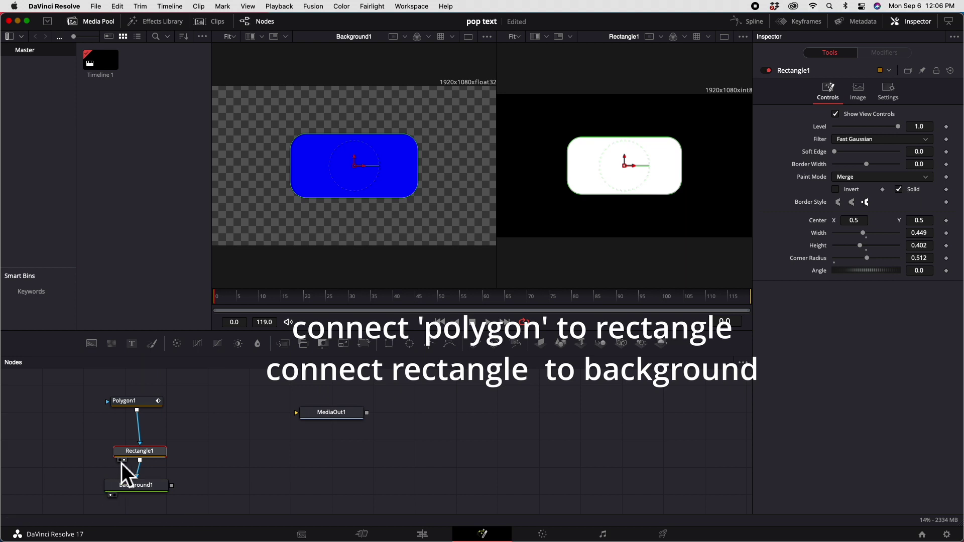
pyautogui.click(143, 403)
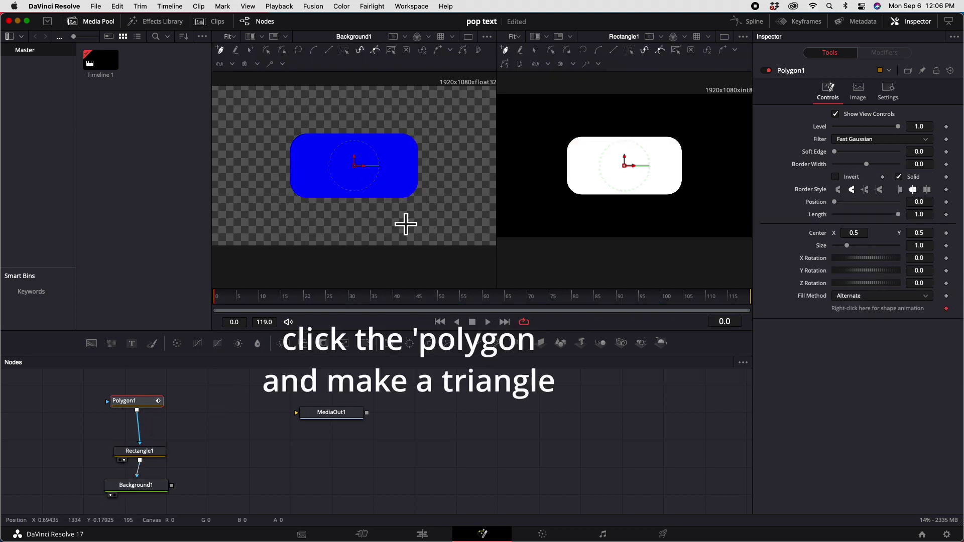
pyautogui.click(402, 166)
pyautogui.click(380, 197)
pyautogui.click(434, 216)
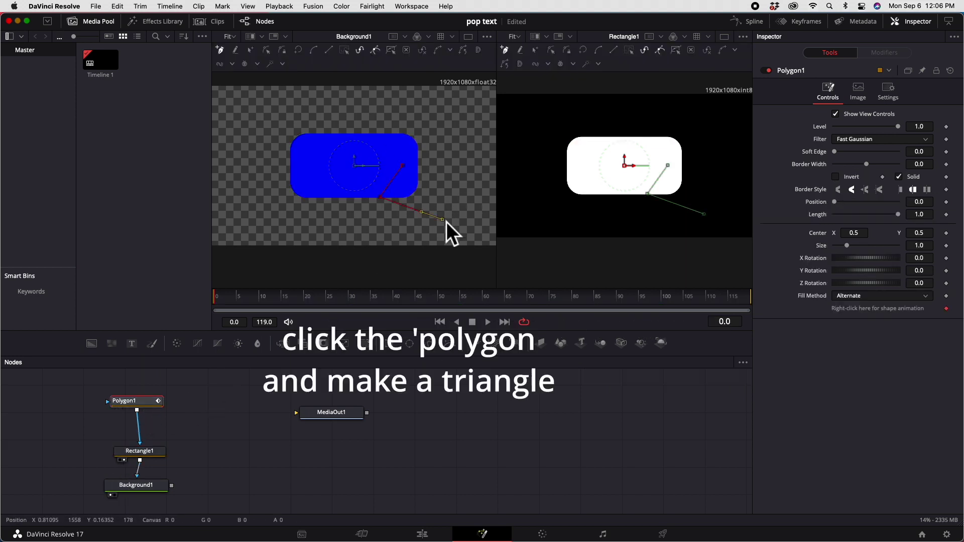
pyautogui.click(402, 165)
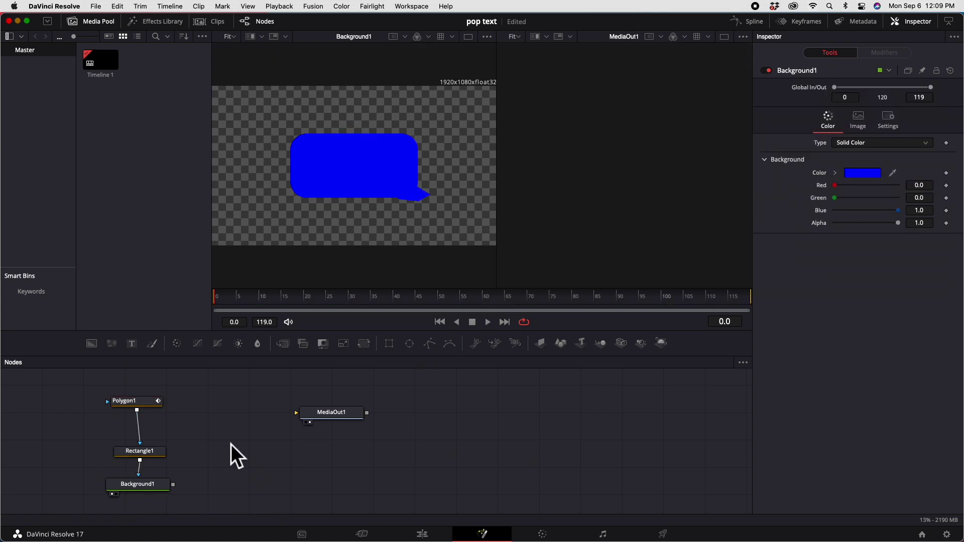
# Step: Add Text1 and Merge1 nodes and enter 'hi sir' as the text
pyautogui.moveTo(133, 344); pyautogui.dragTo(238, 427)
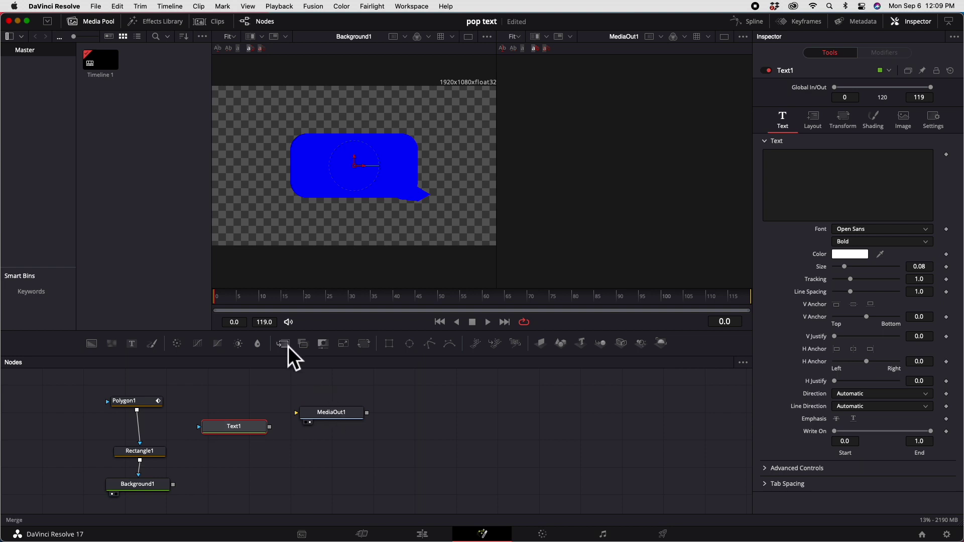
pyautogui.moveTo(288, 346); pyautogui.dragTo(246, 486)
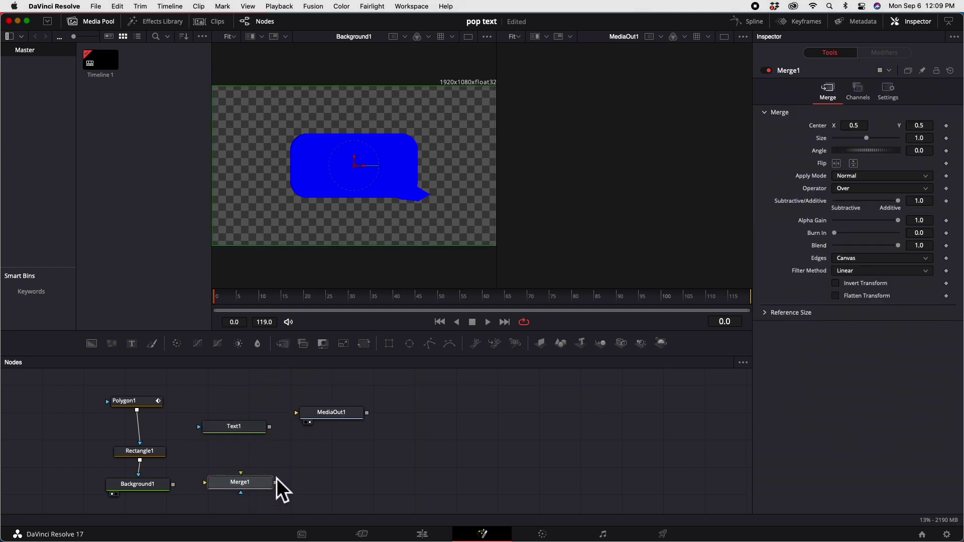
pyautogui.click(242, 428)
pyautogui.click(834, 183)
pyautogui.write('hi sir')
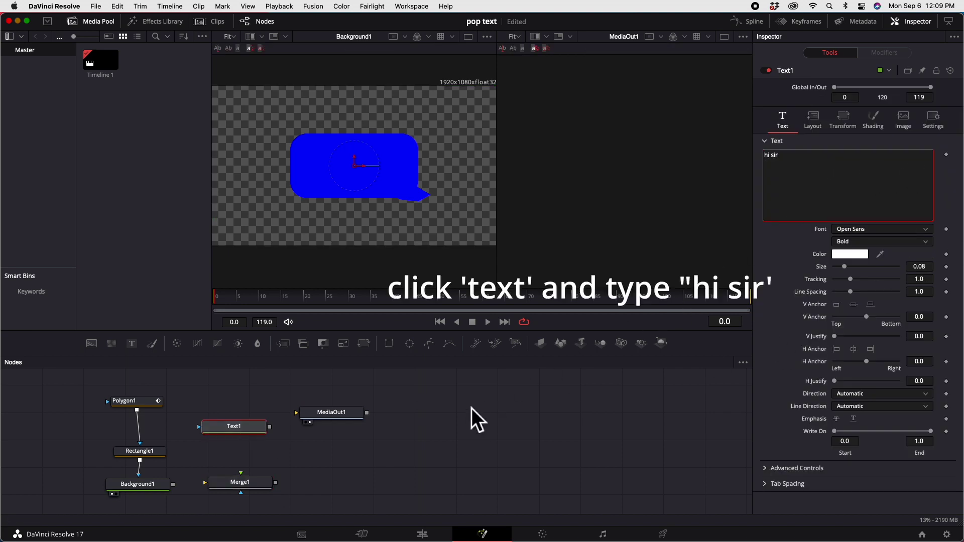
# Step: Merge the 'hi sir' text over the blue bubble at size 0.1417 and add a Transform1 node
pyautogui.click(235, 482)
pyautogui.moveTo(174, 484); pyautogui.dragTo(221, 489)
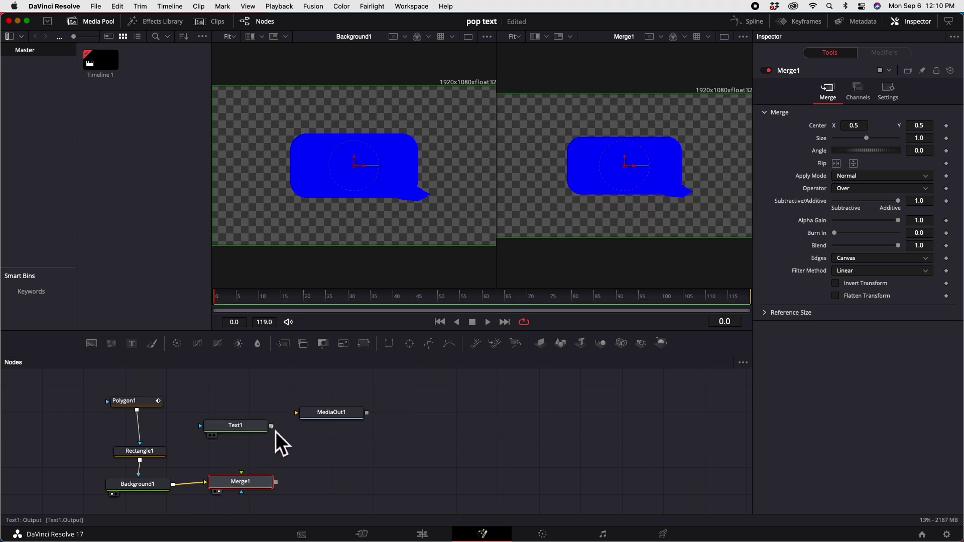
pyautogui.moveTo(275, 431); pyautogui.dragTo(243, 478)
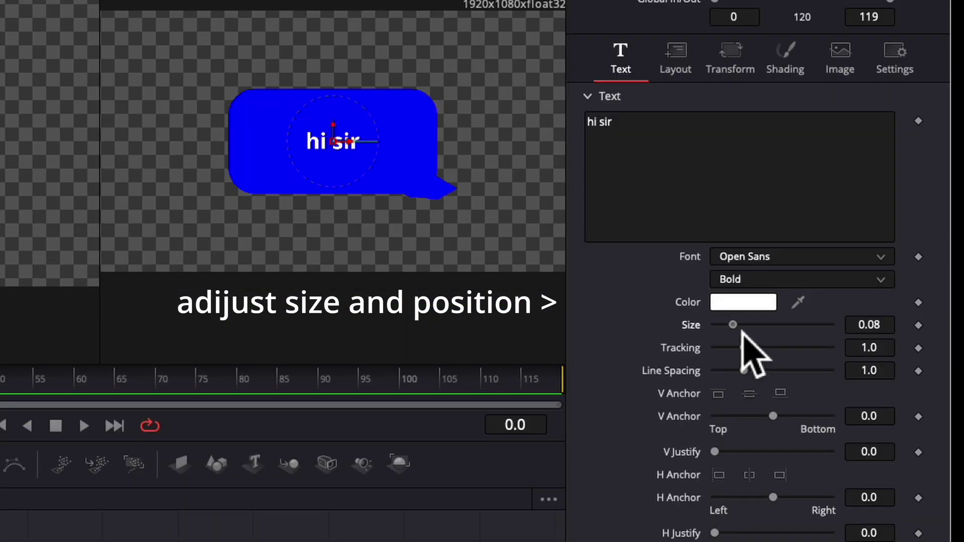
pyautogui.moveTo(742, 329); pyautogui.dragTo(756, 330)
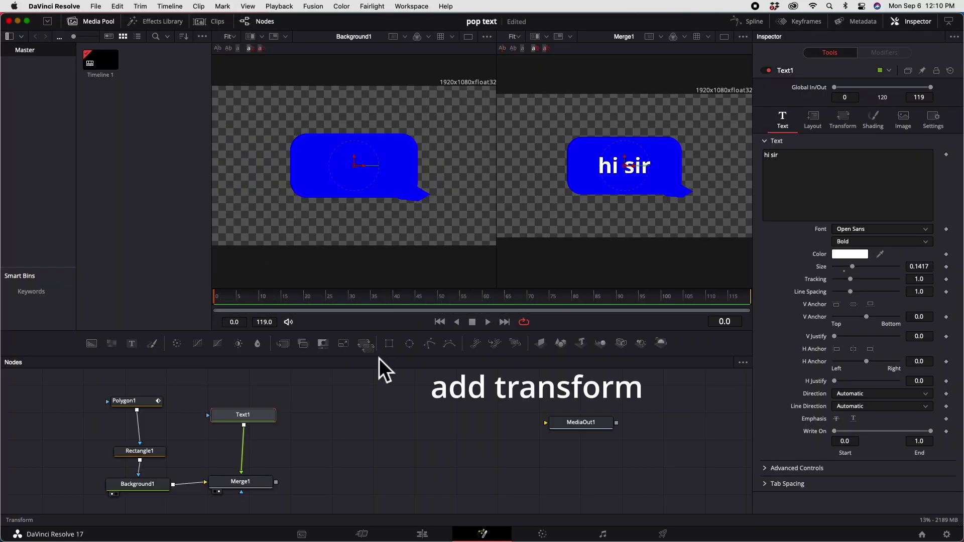
pyautogui.moveTo(378, 359); pyautogui.dragTo(371, 411)
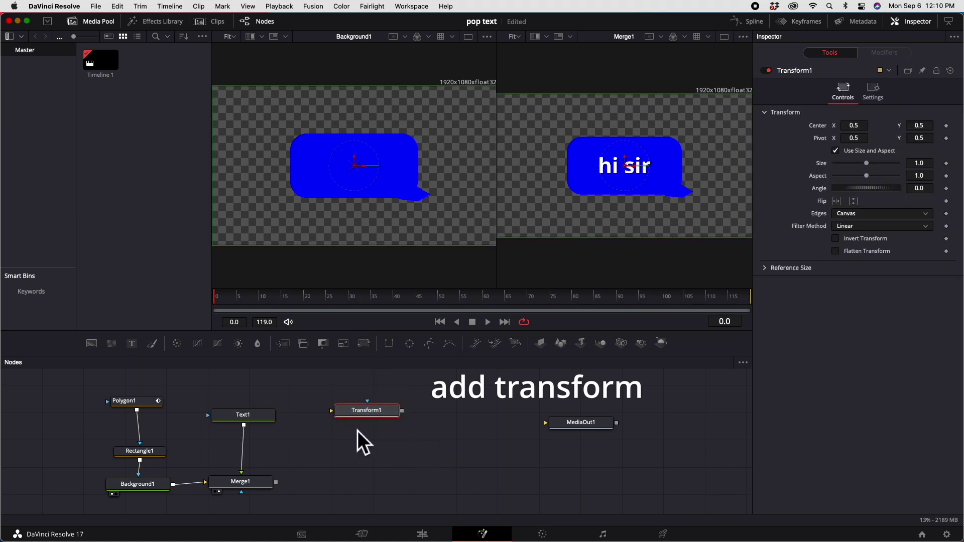
# Step: Route Merge1 through Transform1, scaling the bubble to 0.52 and moving it up-left
pyautogui.click(273, 419)
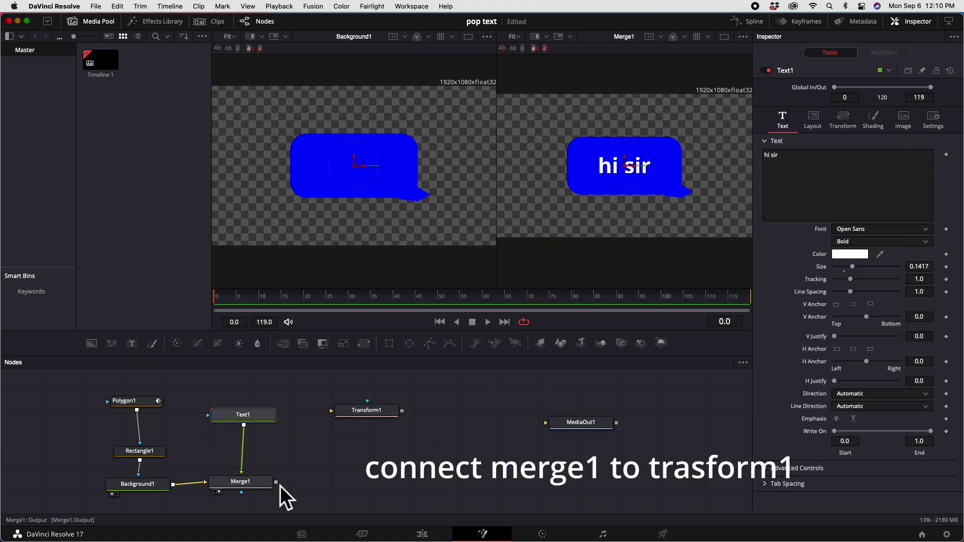
pyautogui.moveTo(278, 482); pyautogui.dragTo(332, 412)
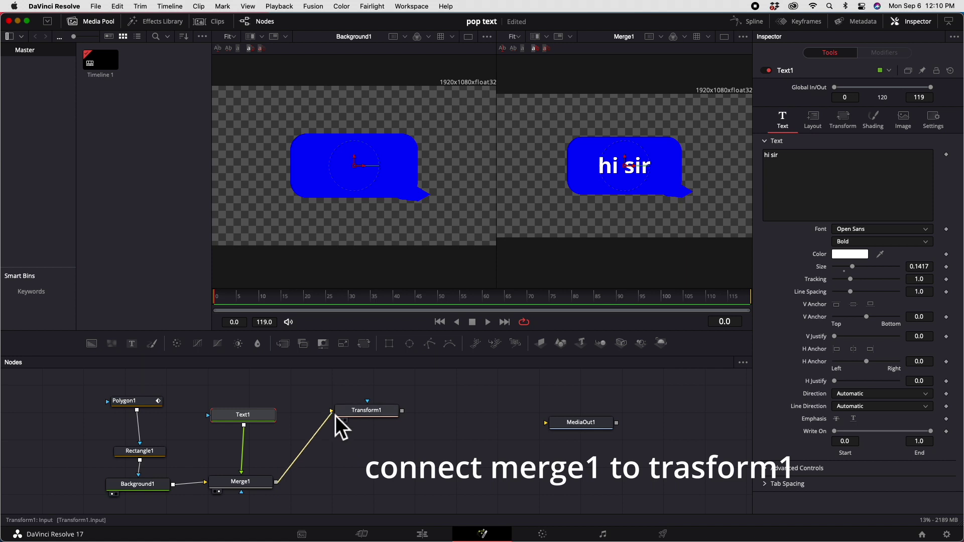
pyautogui.click(374, 411)
pyautogui.press('2')
pyautogui.moveTo(625, 168); pyautogui.dragTo(573, 143)
pyautogui.moveTo(869, 168); pyautogui.dragTo(854, 169)
pyautogui.moveTo(84, 386); pyautogui.dragTo(395, 504)
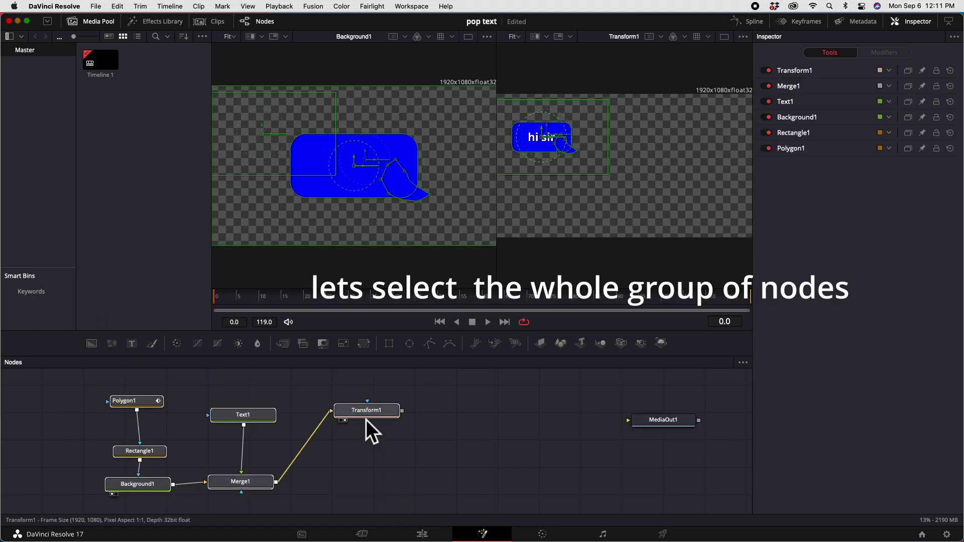
# Step: Copy and paste the whole bubble node group, then arrange both groups compactly
pyautogui.press('super+c')
pyautogui.press('super+v')
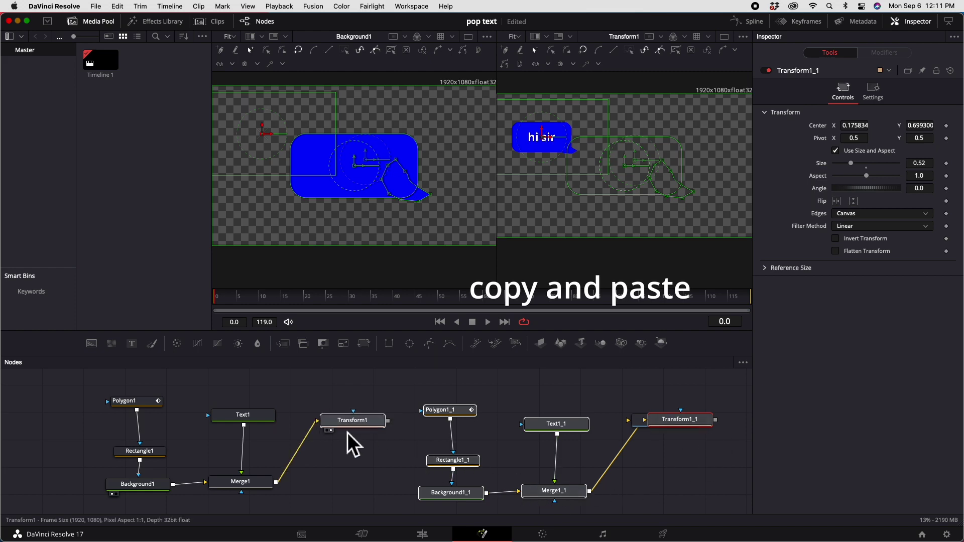
pyautogui.moveTo(347, 433); pyautogui.dragTo(333, 450)
pyautogui.moveTo(242, 489); pyautogui.dragTo(214, 491)
pyautogui.moveTo(243, 417); pyautogui.dragTo(210, 422)
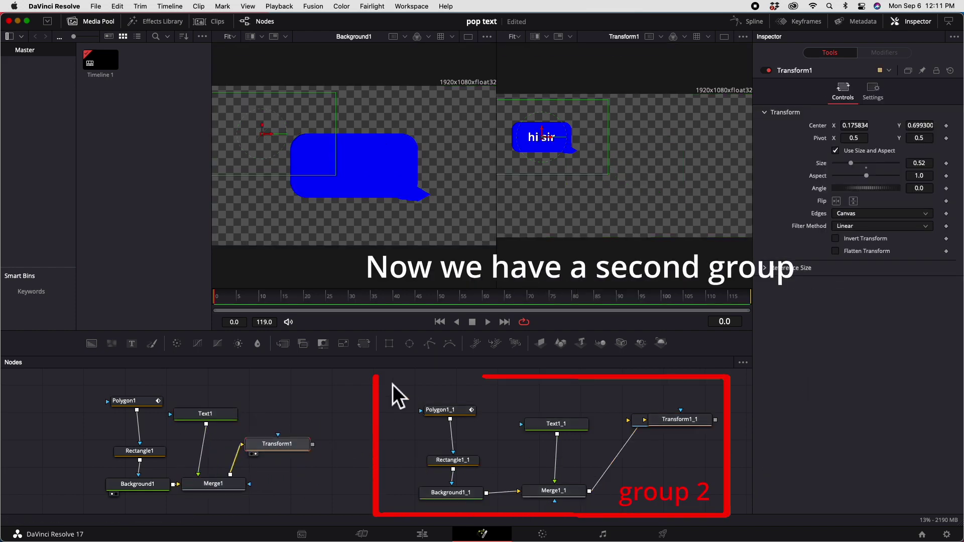
pyautogui.moveTo(442, 410); pyautogui.dragTo(419, 407)
pyautogui.moveTo(447, 460); pyautogui.dragTo(422, 434)
pyautogui.moveTo(444, 492); pyautogui.dragTo(421, 465)
pyautogui.moveTo(552, 490); pyautogui.dragTo(526, 484)
pyautogui.moveTo(552, 423); pyautogui.dragTo(520, 423)
pyautogui.moveTo(678, 420); pyautogui.dragTo(625, 433)
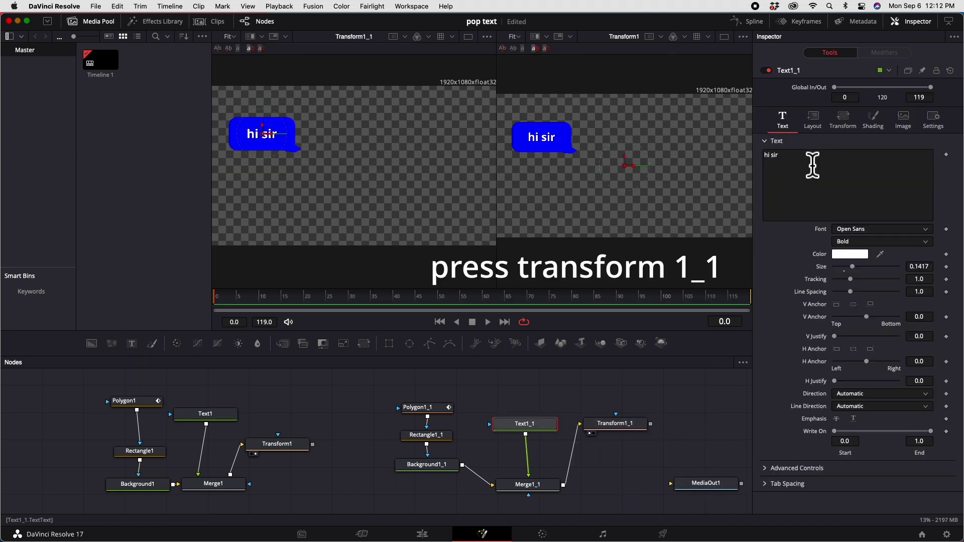
# Step: Change the copy's text to 'hello' and set Background1_1 to White
pyautogui.click(811, 162)
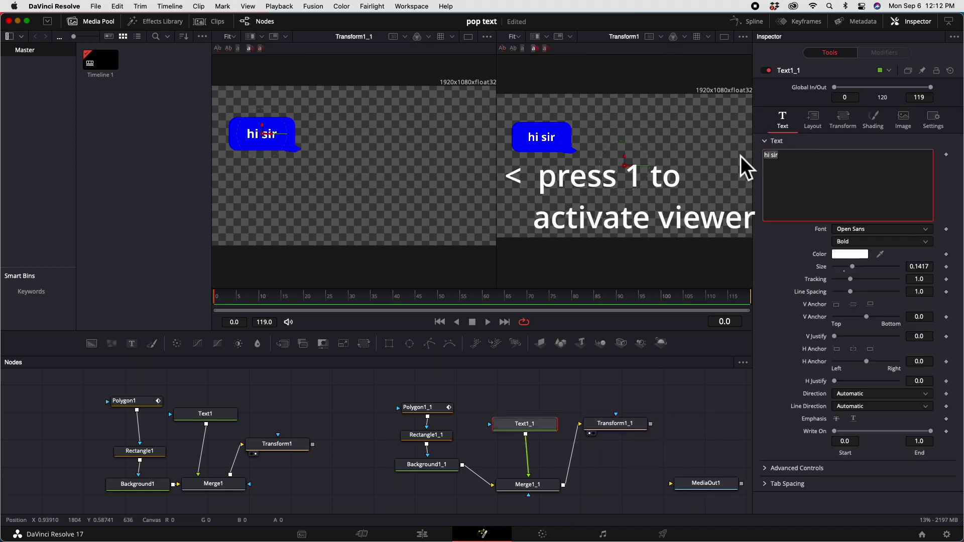
pyautogui.write('hello')
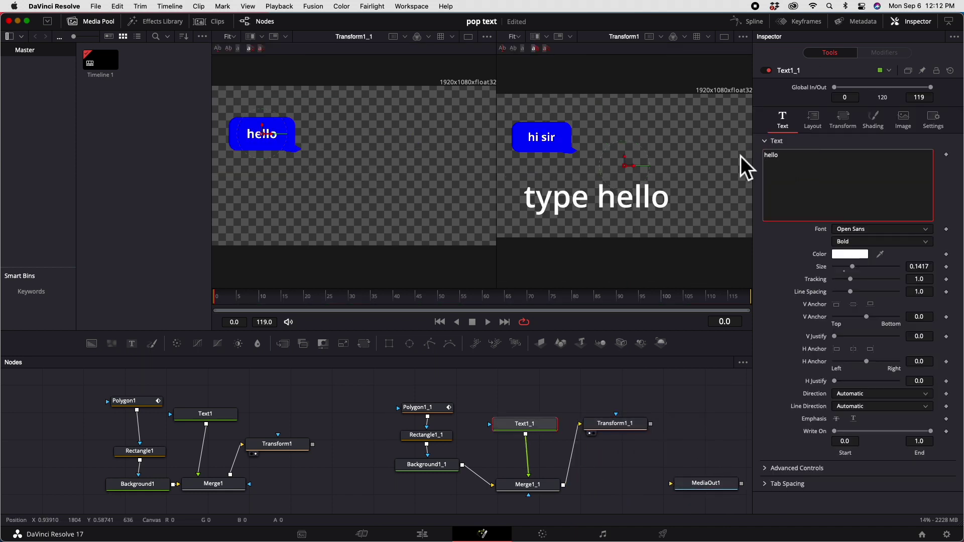
pyautogui.click(438, 466)
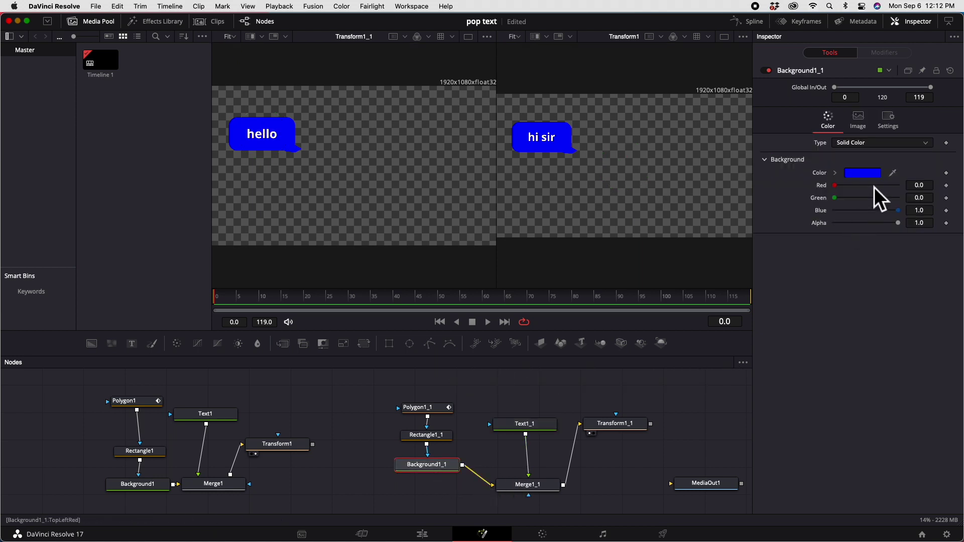
pyautogui.click(866, 174)
pyautogui.scroll(-3, 95, 492)
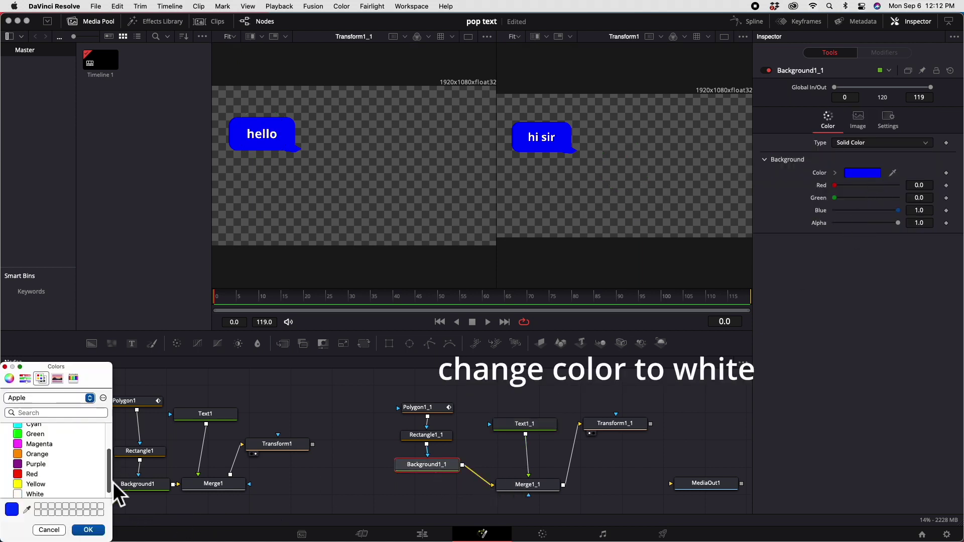
pyautogui.click(35, 488)
pyautogui.click(86, 530)
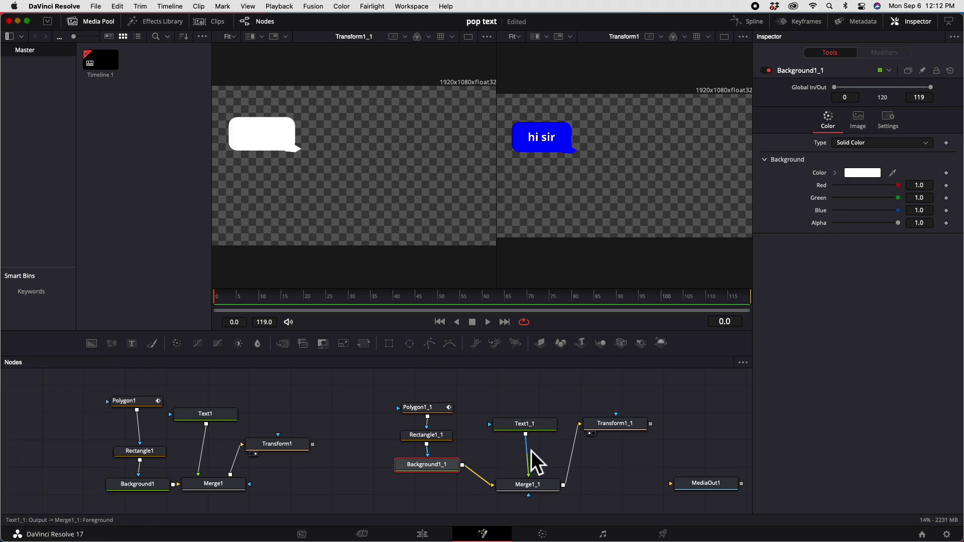
# Step: Make the 'hello' text black by sampling it with the eyedropper
pyautogui.click(525, 425)
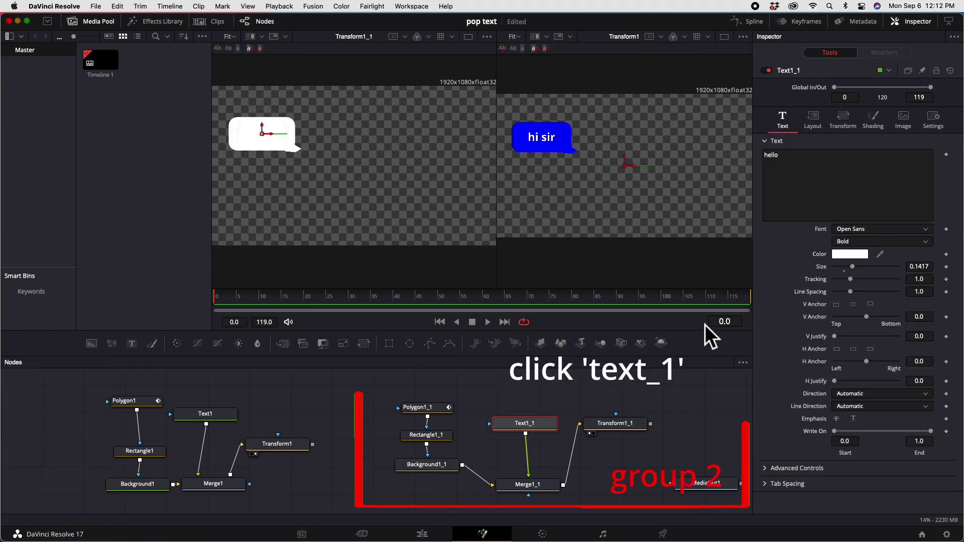
pyautogui.click(851, 255)
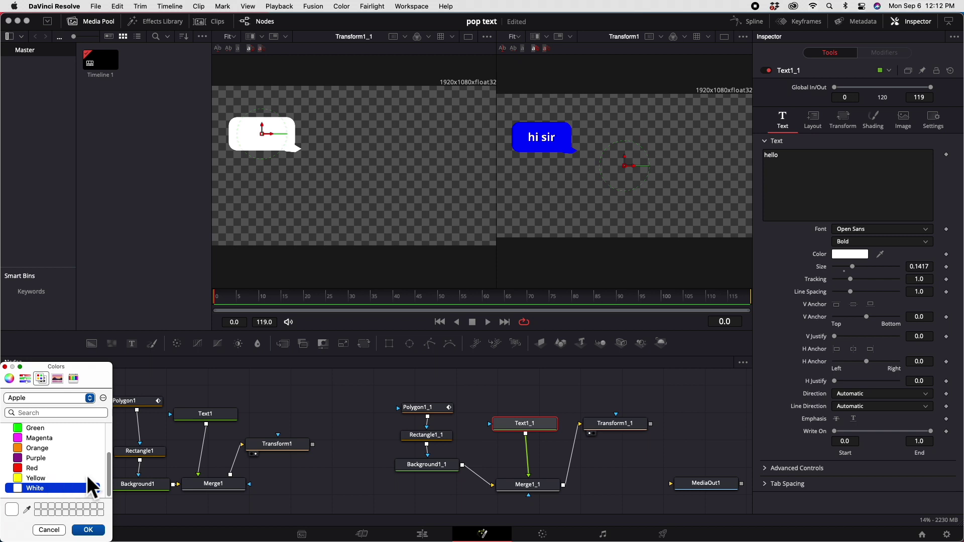
pyautogui.click(27, 509)
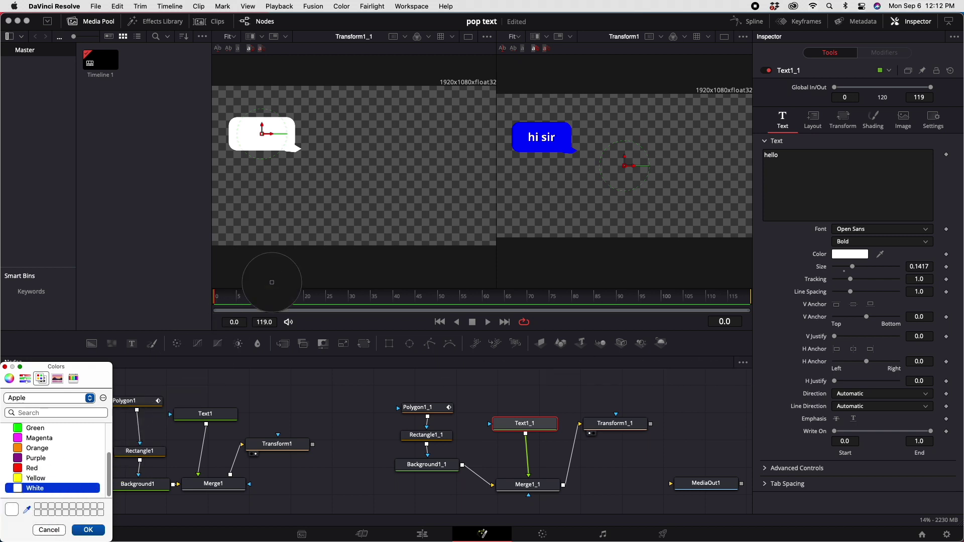
pyautogui.click(252, 309)
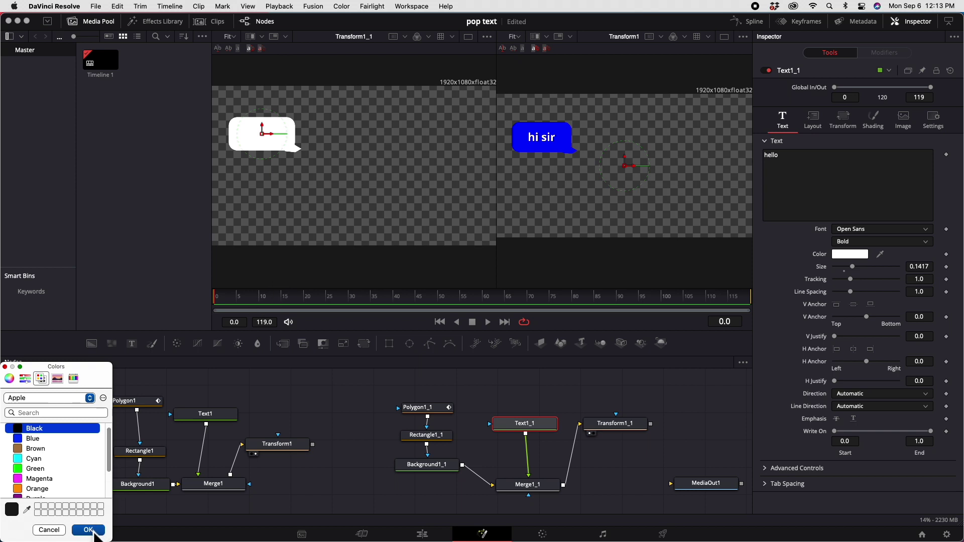
pyautogui.click(88, 530)
# Step: Insert Transform2 after Background1_1 and flip the white bubble horizontally
pyautogui.click(615, 424)
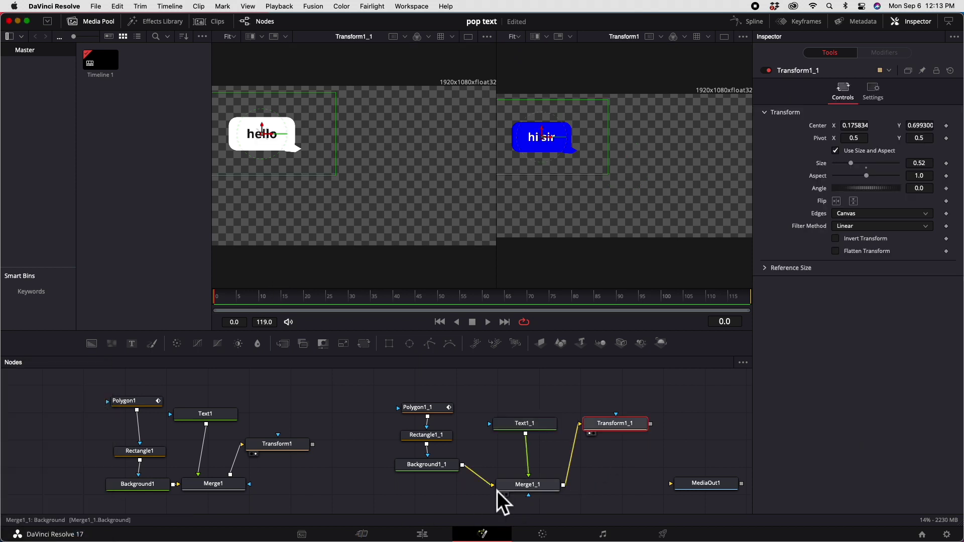
pyautogui.moveTo(497, 491); pyautogui.dragTo(472, 491)
pyautogui.moveTo(379, 401); pyautogui.dragTo(408, 465)
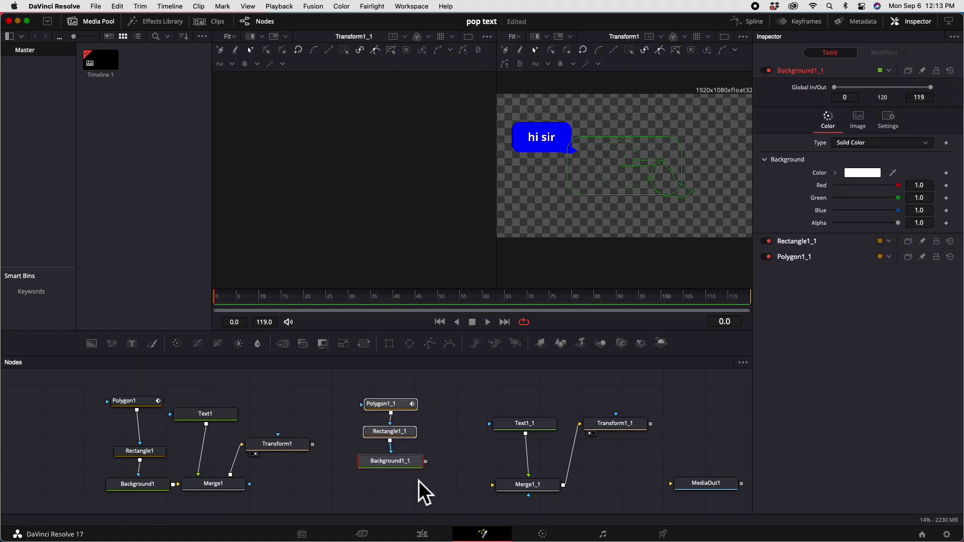
pyautogui.click(448, 475)
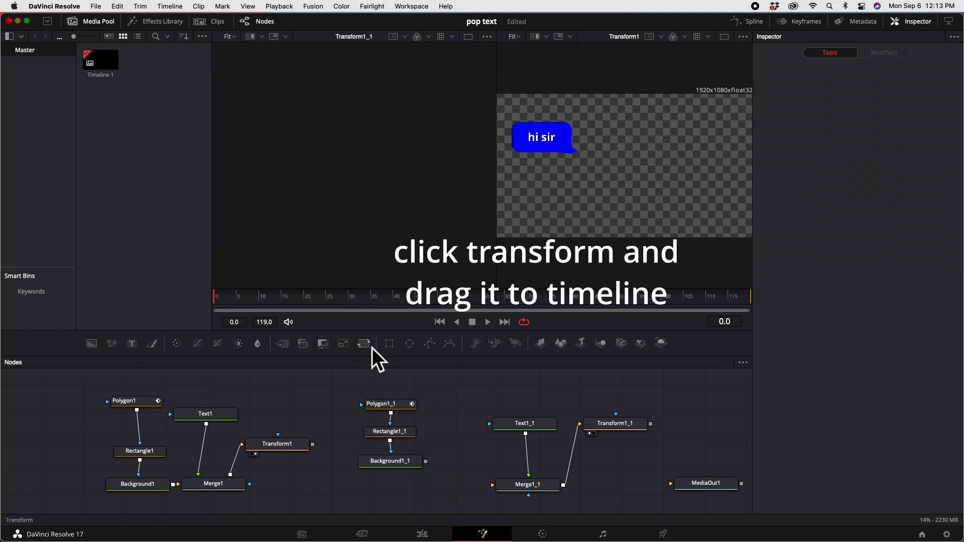
pyautogui.moveTo(372, 348); pyautogui.dragTo(437, 494)
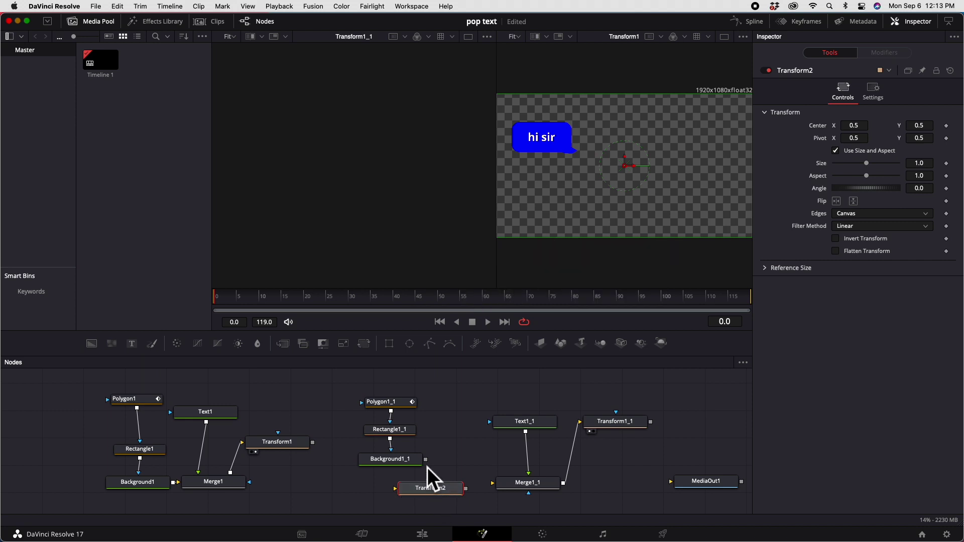
pyautogui.moveTo(426, 460); pyautogui.dragTo(398, 492)
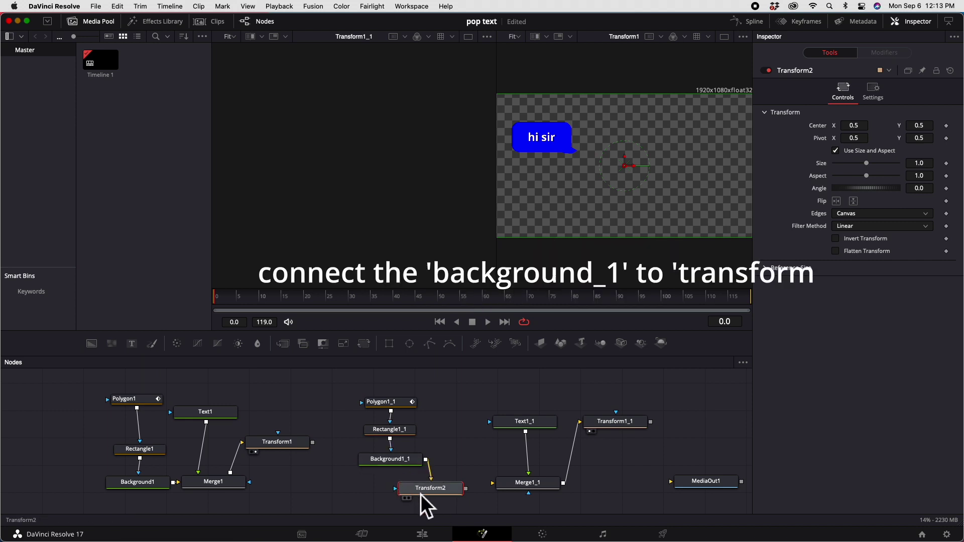
pyautogui.press('1')
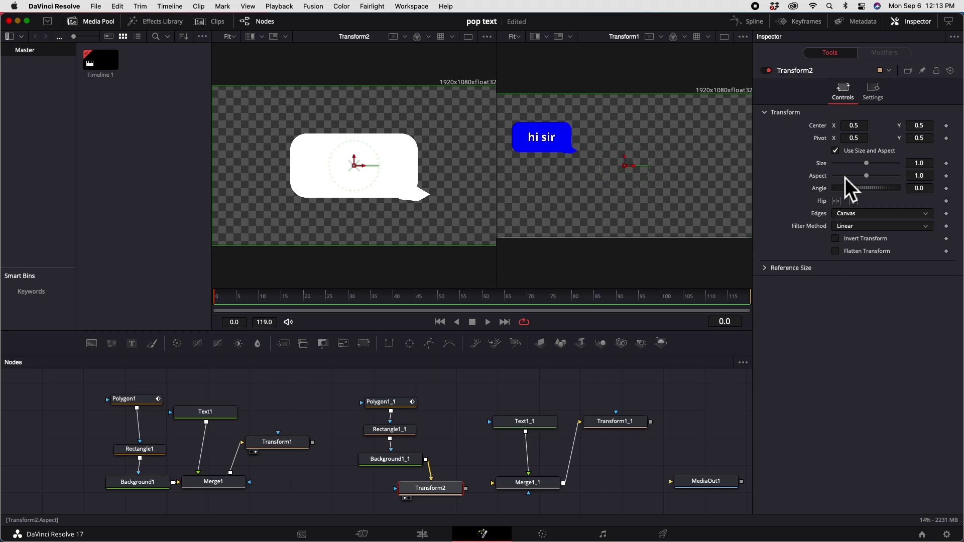
pyautogui.click(840, 205)
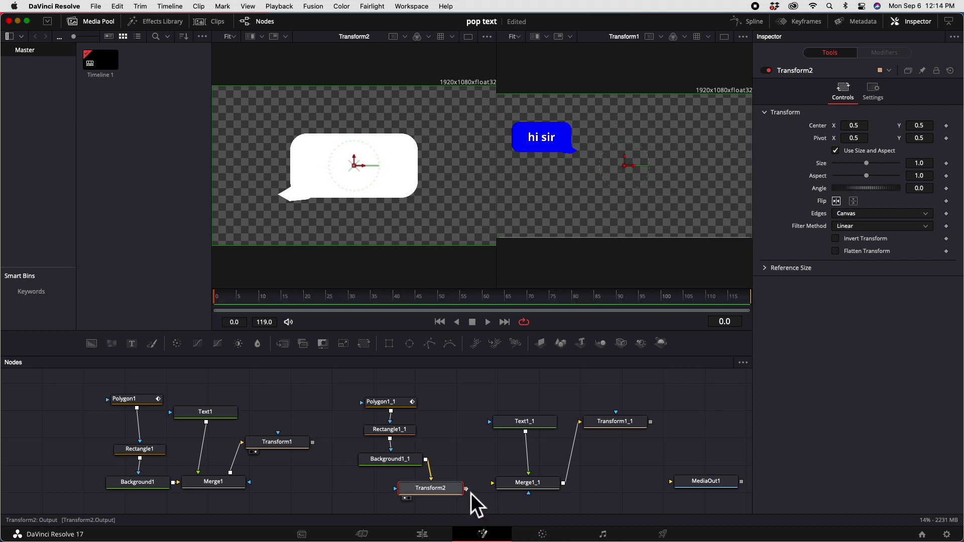
# Step: Wire Transform2 into Merge1_1 and Merge1_1 into Transform1_1, then move the hello bubble lower
pyautogui.moveTo(466, 487); pyautogui.dragTo(501, 486)
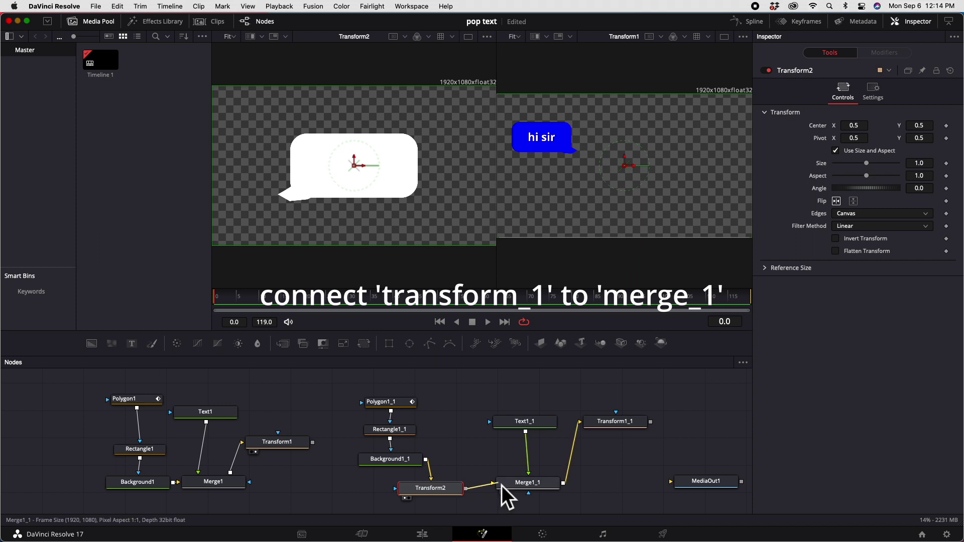
pyautogui.click(550, 492)
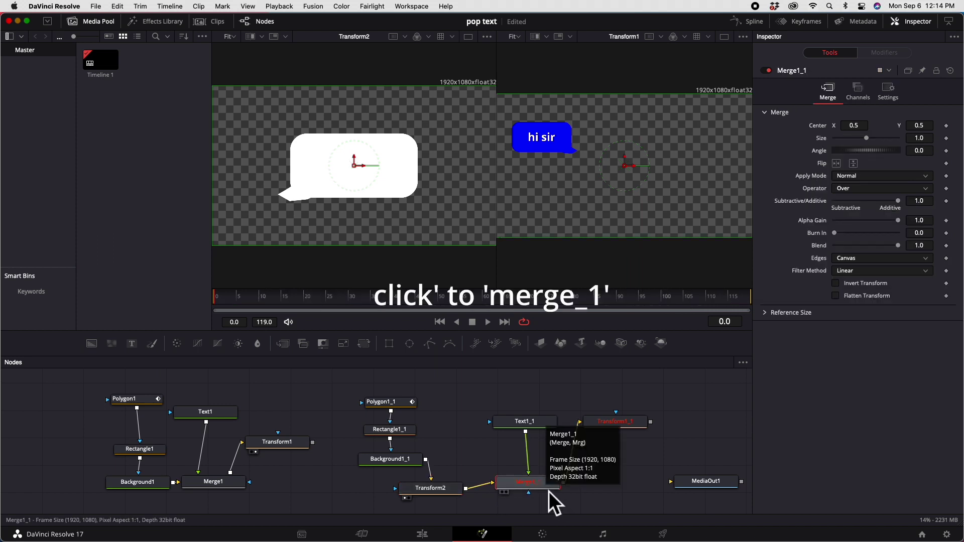
pyautogui.press('1')
pyautogui.moveTo(563, 482); pyautogui.dragTo(628, 430)
pyautogui.click(628, 428)
pyautogui.press('1')
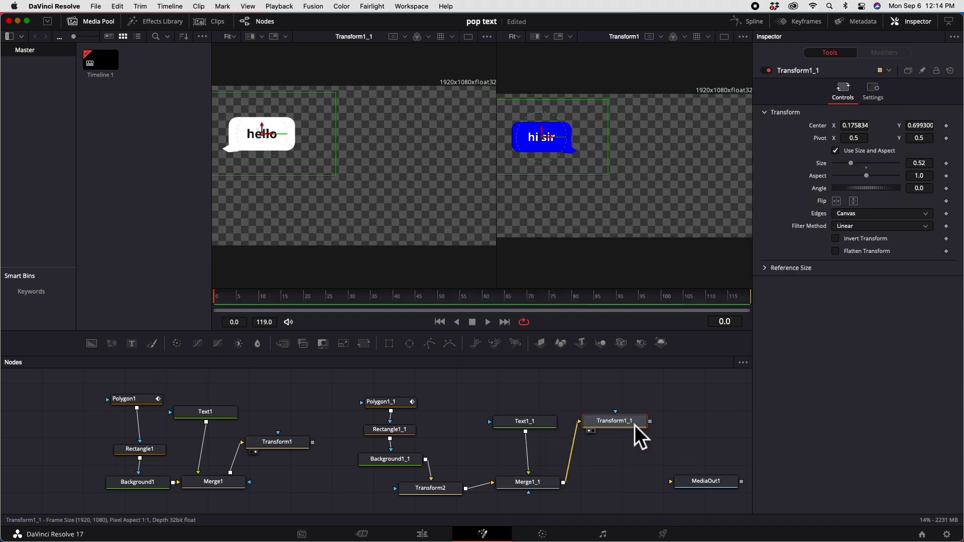
pyautogui.moveTo(268, 136); pyautogui.dragTo(269, 187)
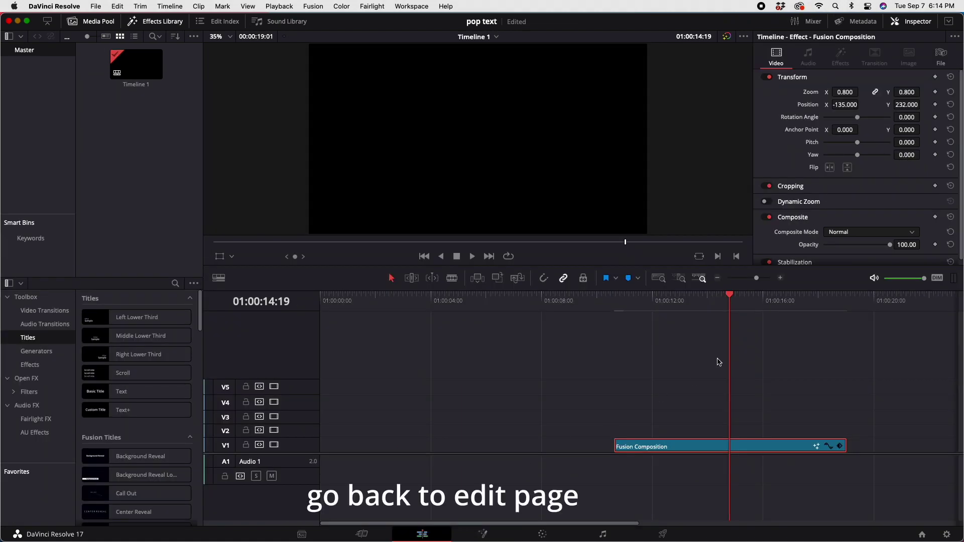
# Step: Connect Transform1 to MediaOut1 so the 'hi sir' bubble previews on the Edit page at 01:00:12:21
pyautogui.moveTo(732, 297); pyautogui.dragTo(743, 312)
pyautogui.click(483, 534)
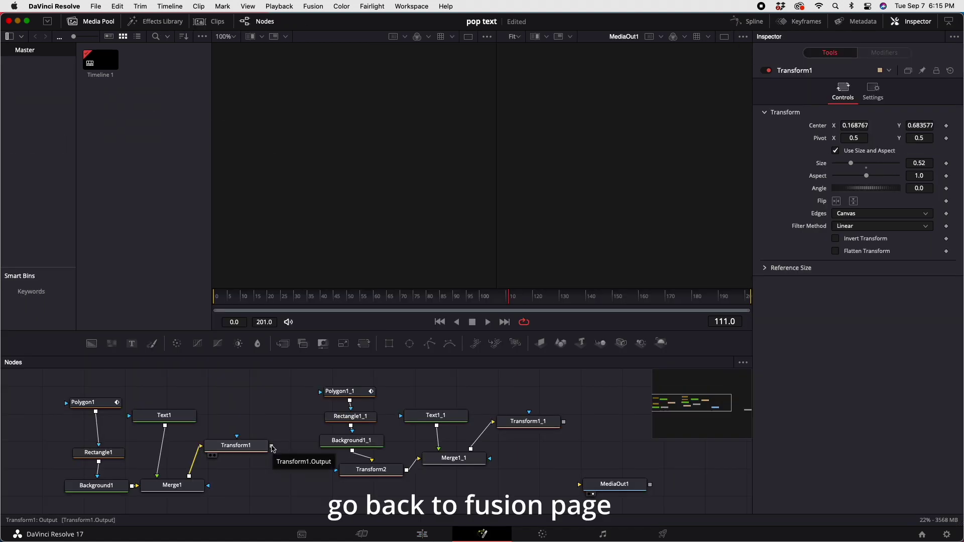
pyautogui.moveTo(272, 446); pyautogui.dragTo(579, 485)
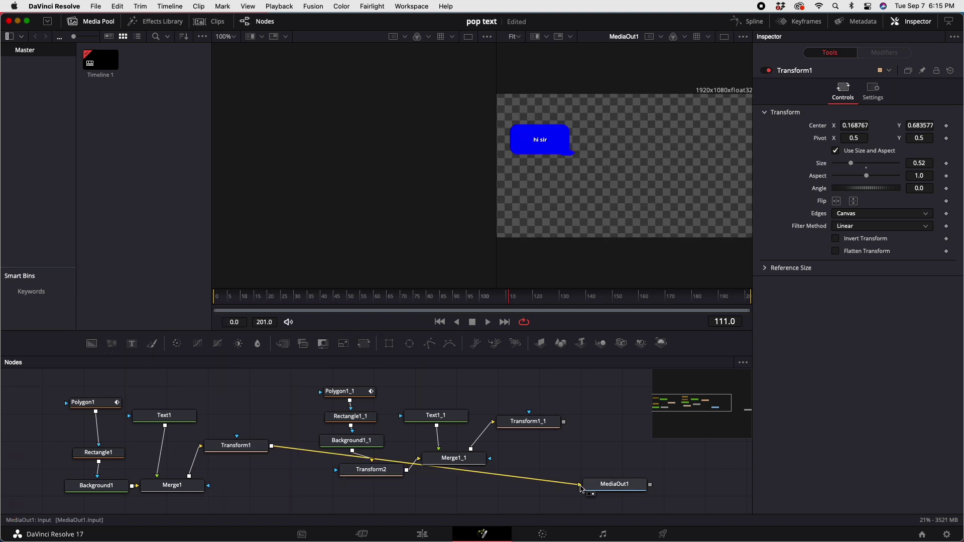
pyautogui.click(422, 534)
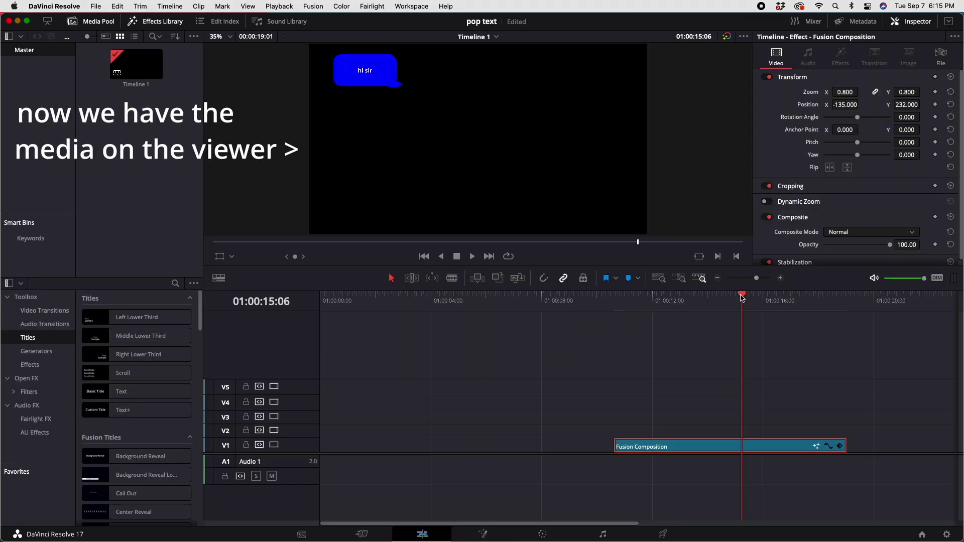
pyautogui.moveTo(737, 301); pyautogui.dragTo(678, 303)
# Step: Copy the composition clip onto V2 and feed MediaOut1 from Transform1_1 instead of Transform1
pyautogui.moveTo(688, 448); pyautogui.dragTo(705, 435)
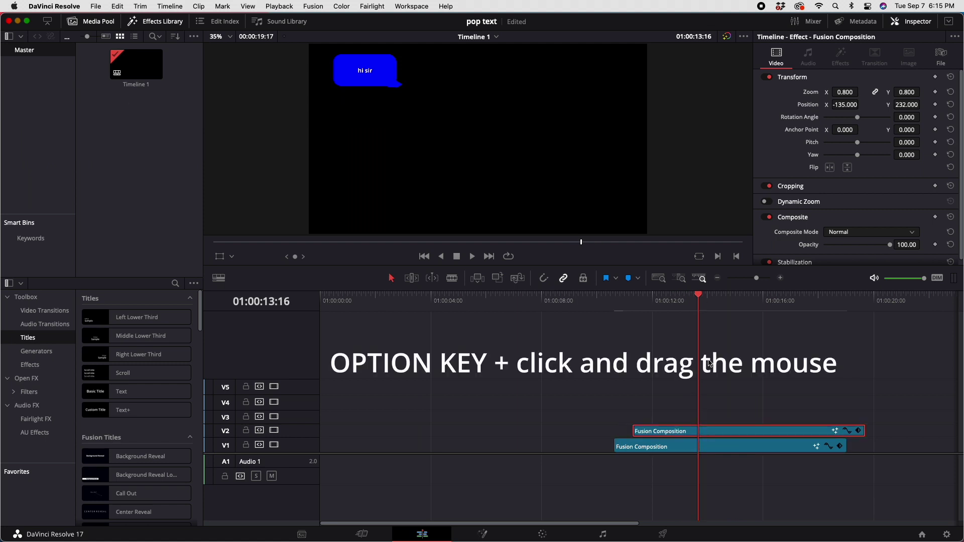
pyautogui.rightClick(720, 435)
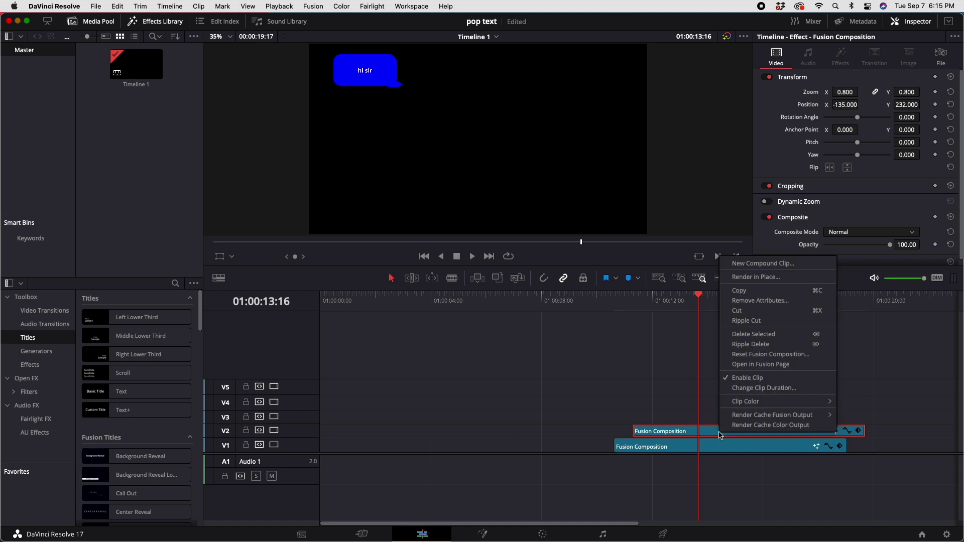
pyautogui.click(751, 365)
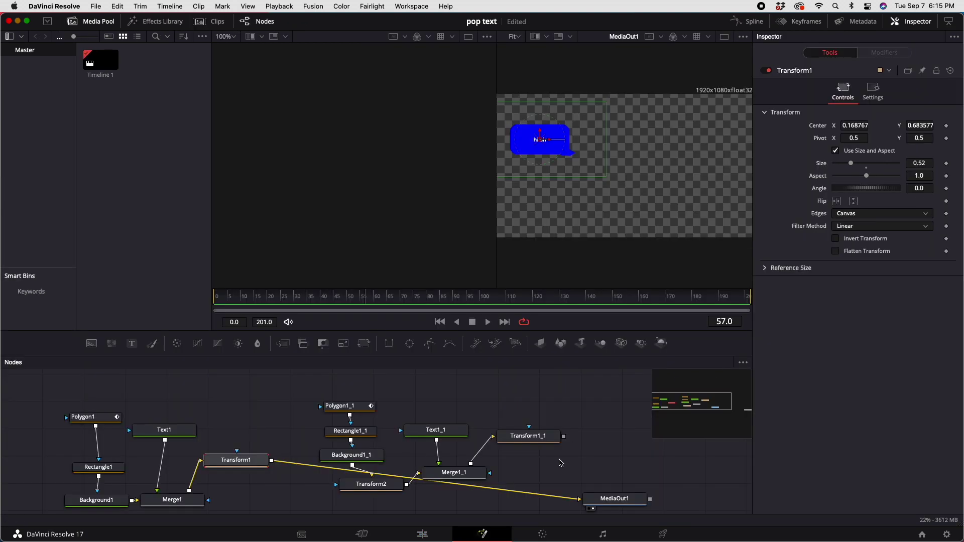
pyautogui.moveTo(580, 502); pyautogui.dragTo(520, 505)
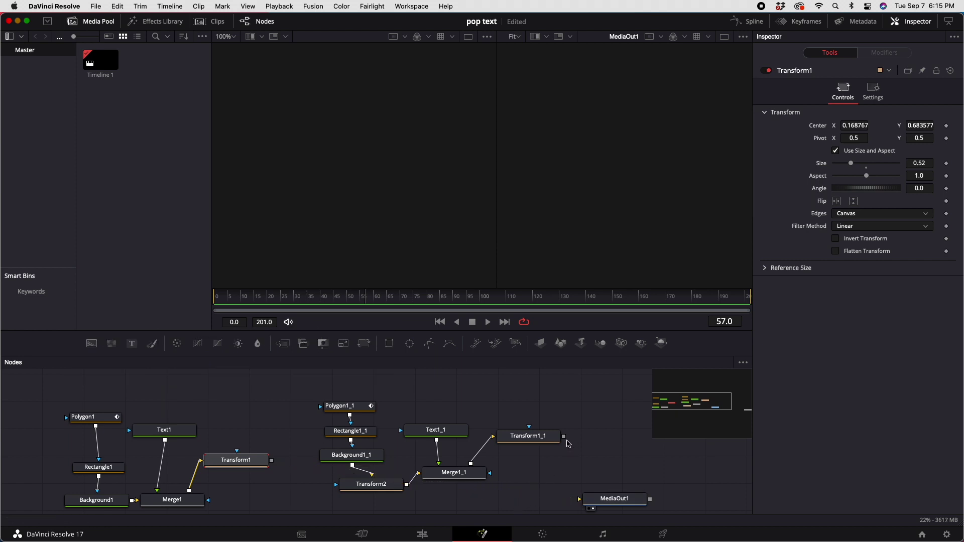
pyautogui.moveTo(564, 437); pyautogui.dragTo(580, 499)
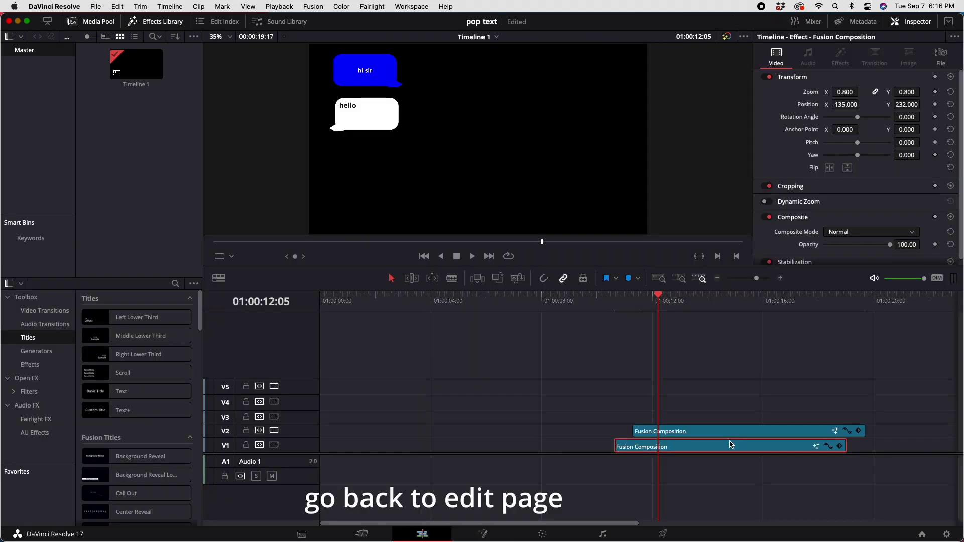
# Step: Copy the 'hi sir' clip onto V3 and change its Text1 wording to 'what's up'
pyautogui.moveTo(730, 451); pyautogui.dragTo(767, 419)
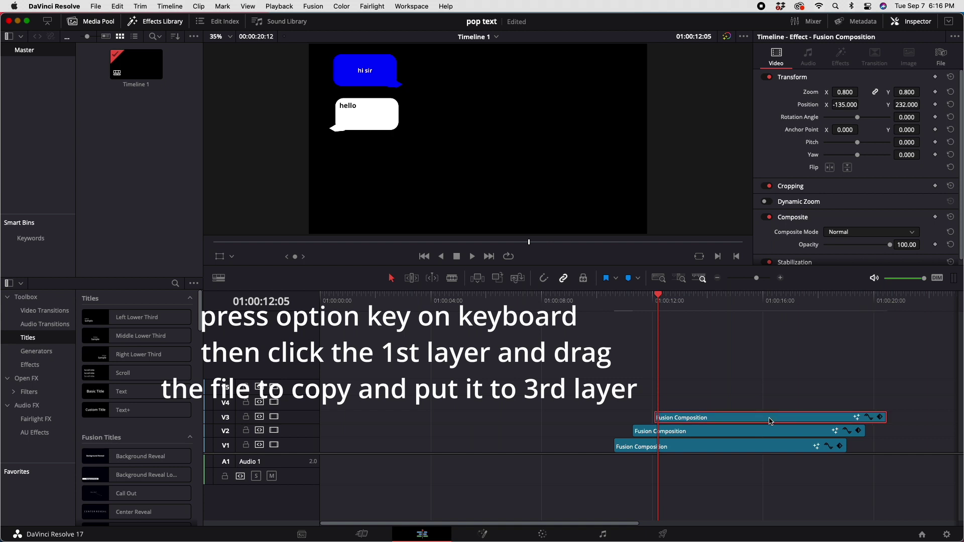
pyautogui.rightClick(767, 421)
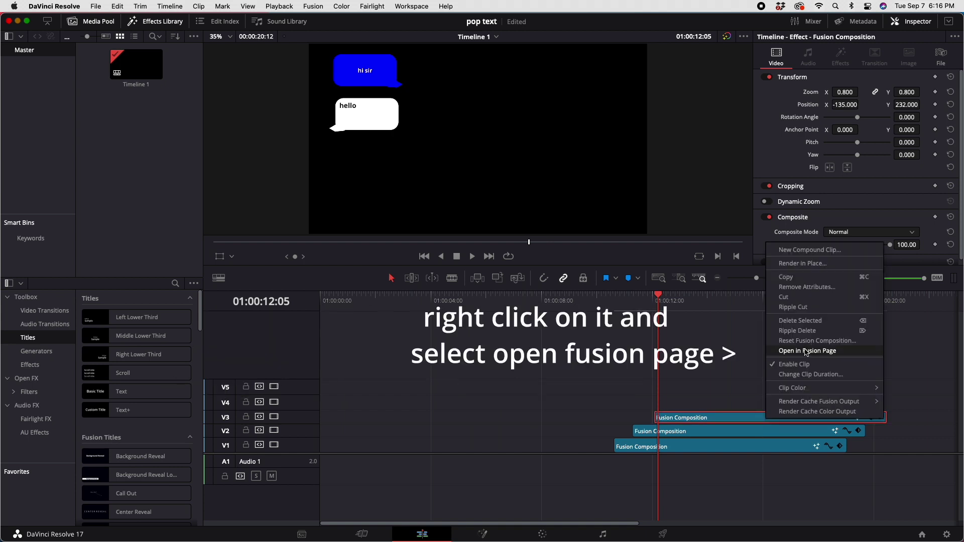
pyautogui.click(806, 351)
pyautogui.click(166, 431)
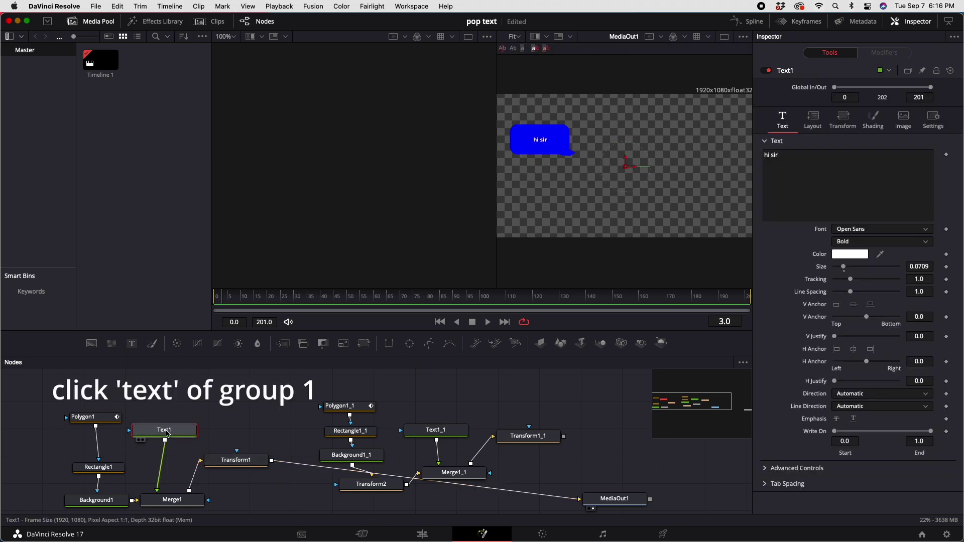
pyautogui.click(787, 154)
pyautogui.press('BackSpace')
pyautogui.press('BackSpace')
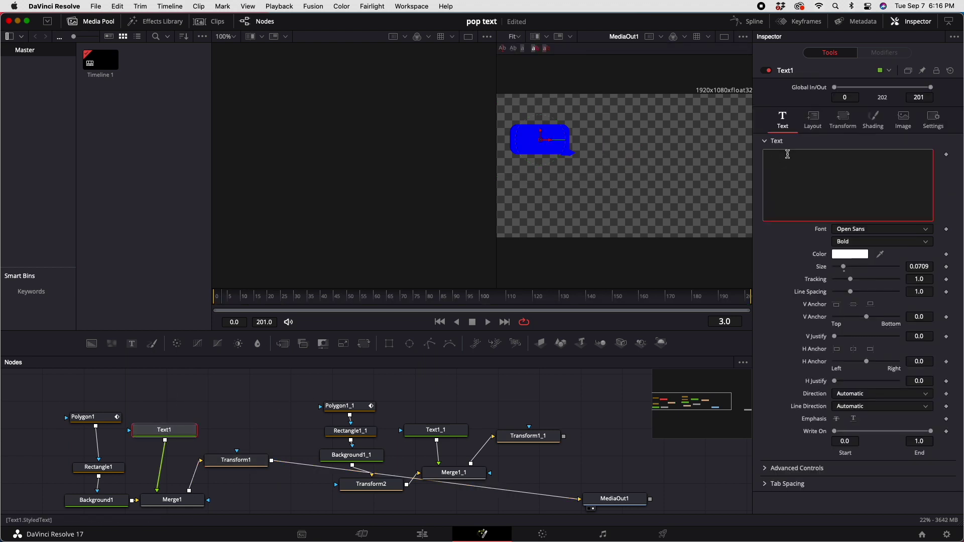
pyautogui.write("what's up")
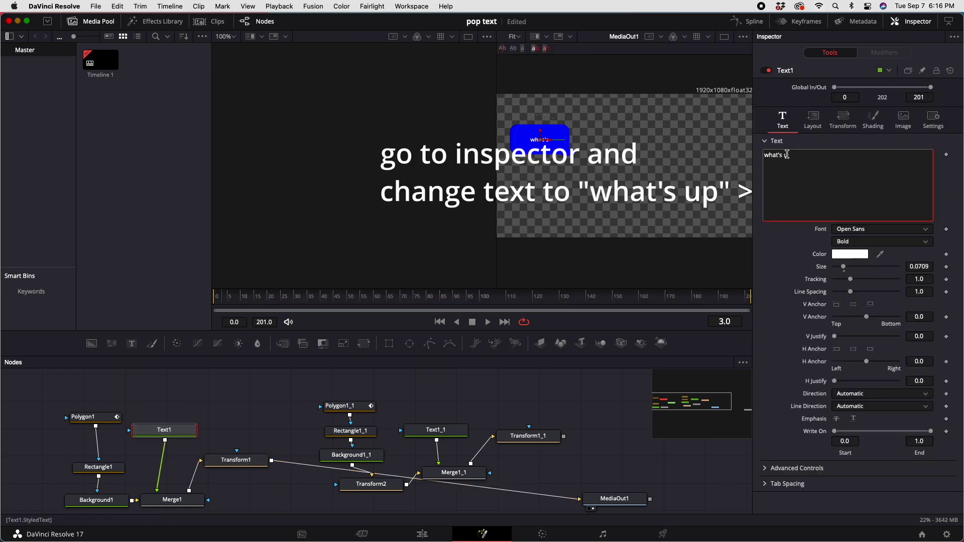
pyautogui.click(422, 535)
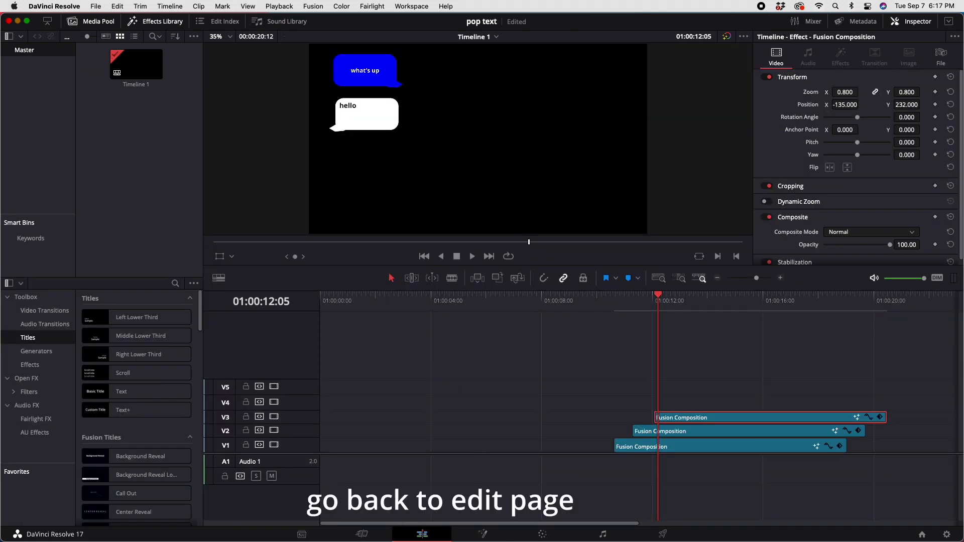
# Step: Lower the 'what's up' bubble below 'hello' and copy the hello bubble clip onto track V4
pyautogui.moveTo(906, 105); pyautogui.dragTo(688, 105)
pyautogui.click(749, 432)
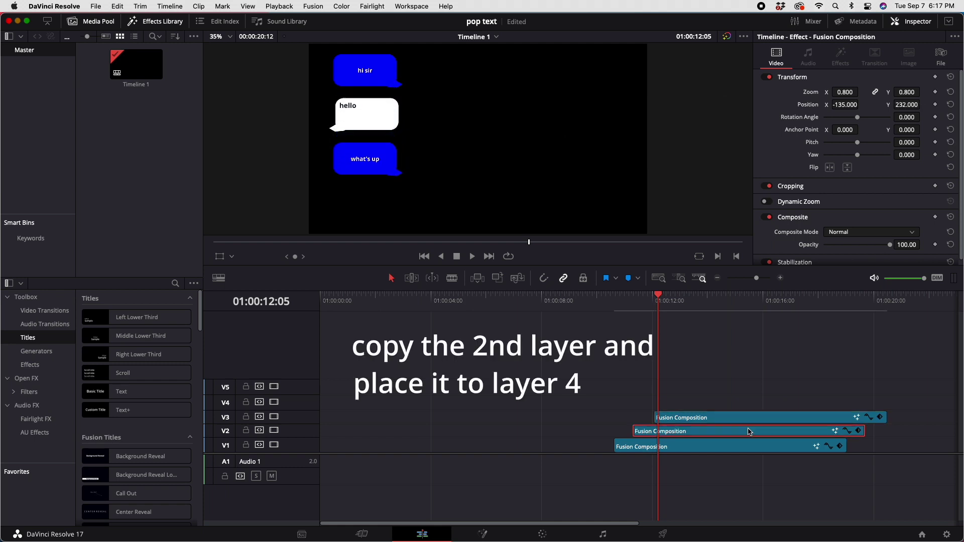
pyautogui.moveTo(749, 431); pyautogui.dragTo(792, 402)
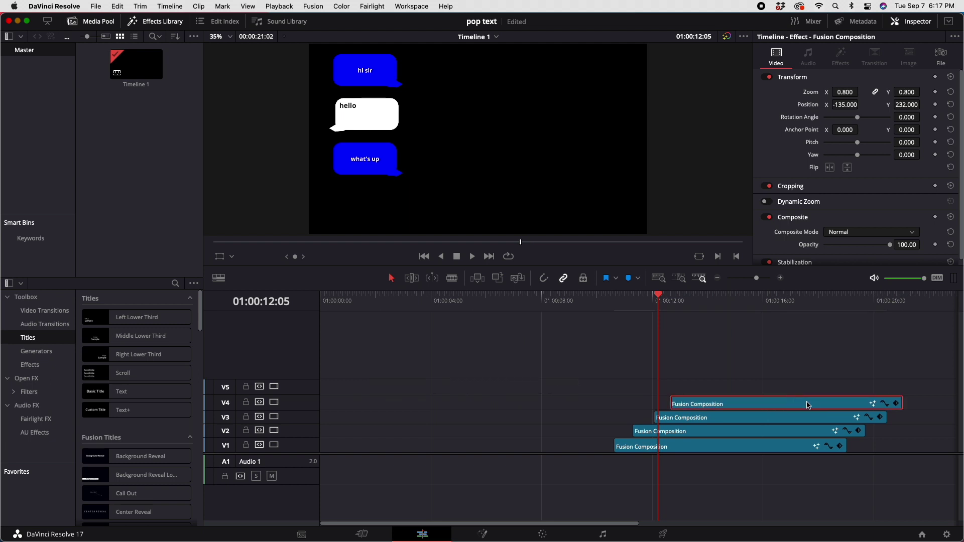
pyautogui.rightClick(784, 408)
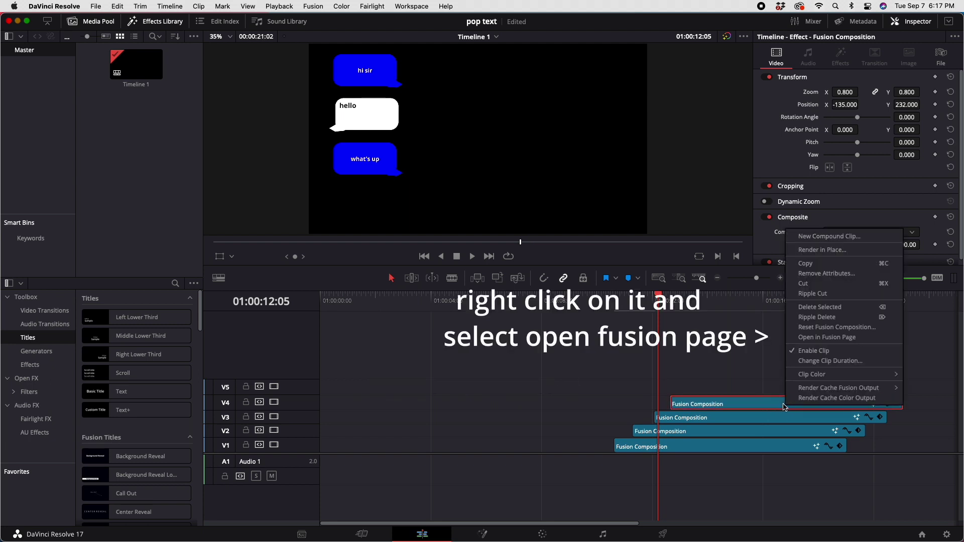
# Step: In Fusion, change the V4 copy's bubble text to 'i'm editing', then go back to the Edit page
pyautogui.click(817, 337)
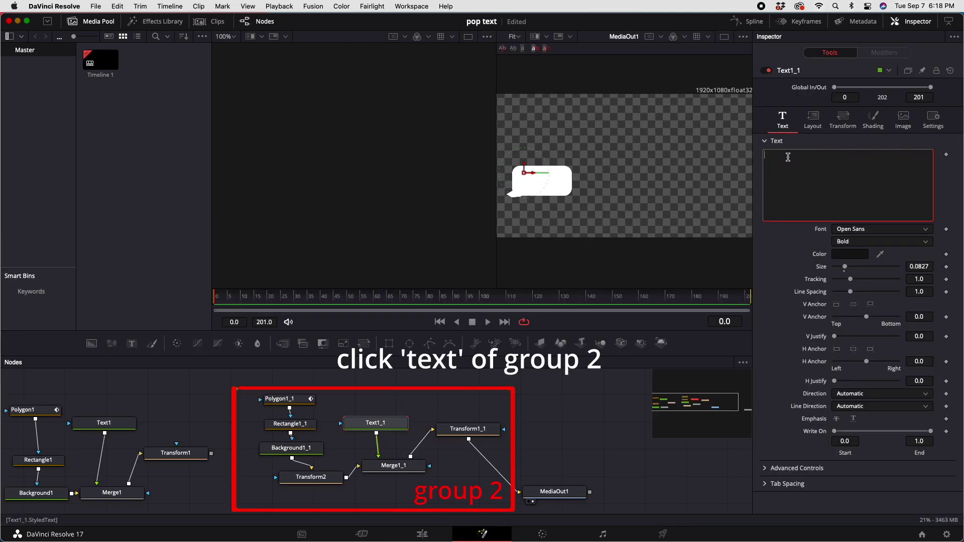
pyautogui.write("i'm")
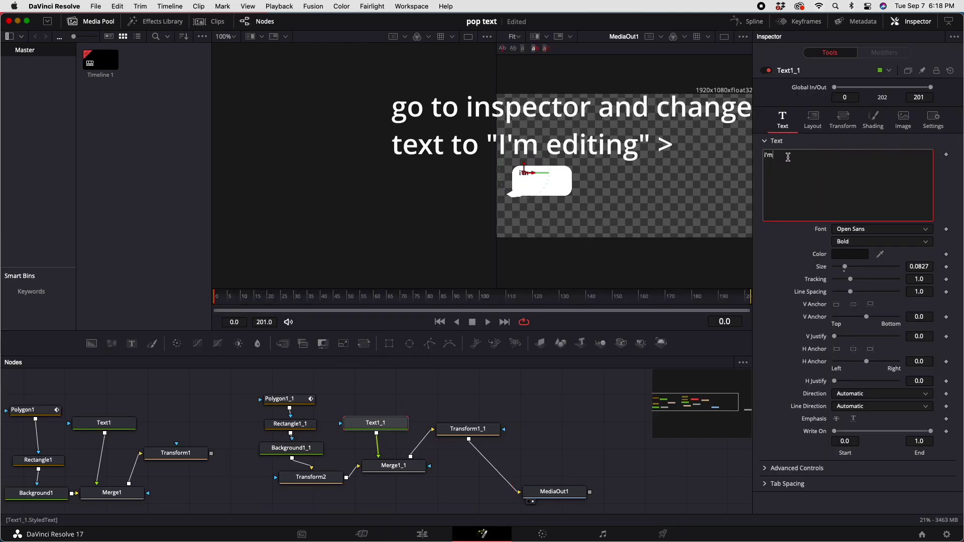
pyautogui.write(' editing')
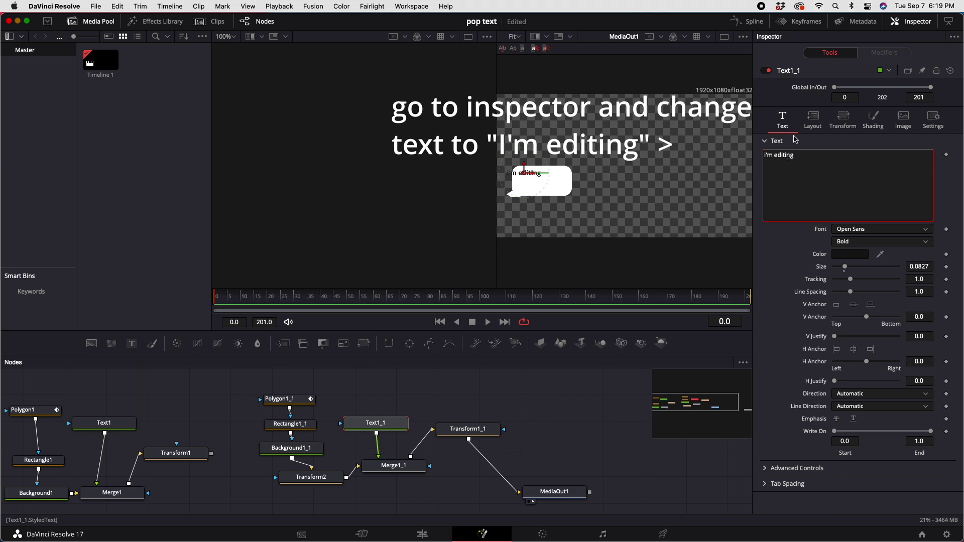
pyautogui.click(648, 174)
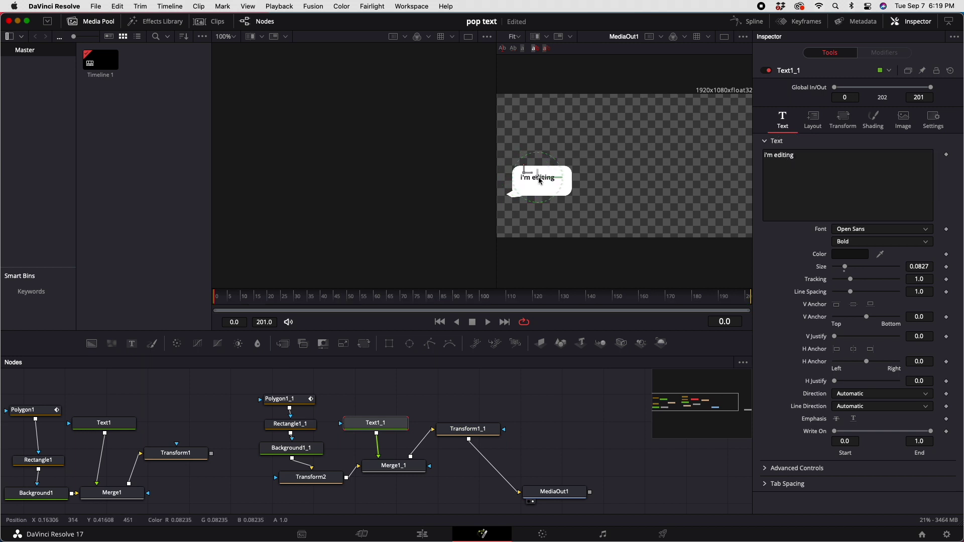
pyautogui.click(423, 535)
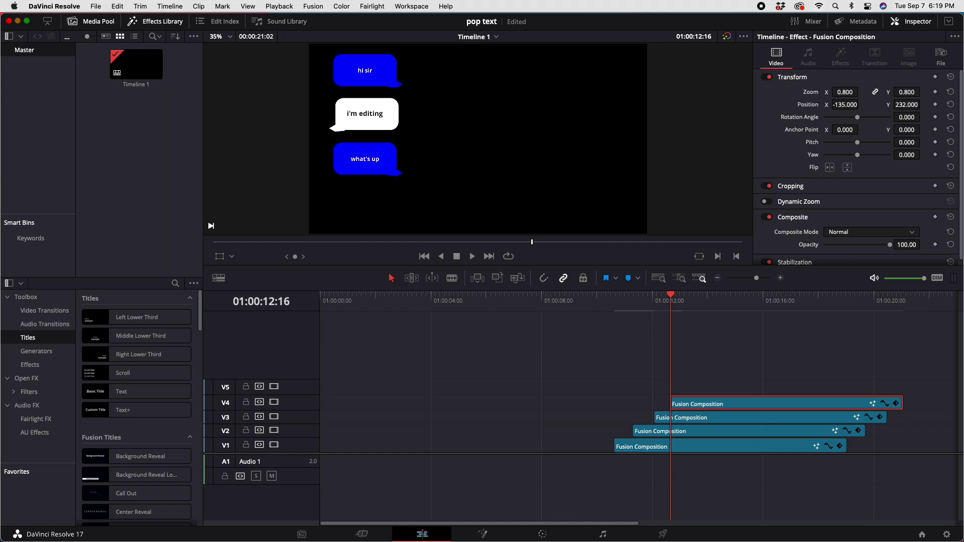
# Step: Move the 'i'm editing' bubble to Position Y -290 and trim the V2–V4 clip ends to match V1
pyautogui.moveTo(906, 105); pyautogui.dragTo(867, 105)
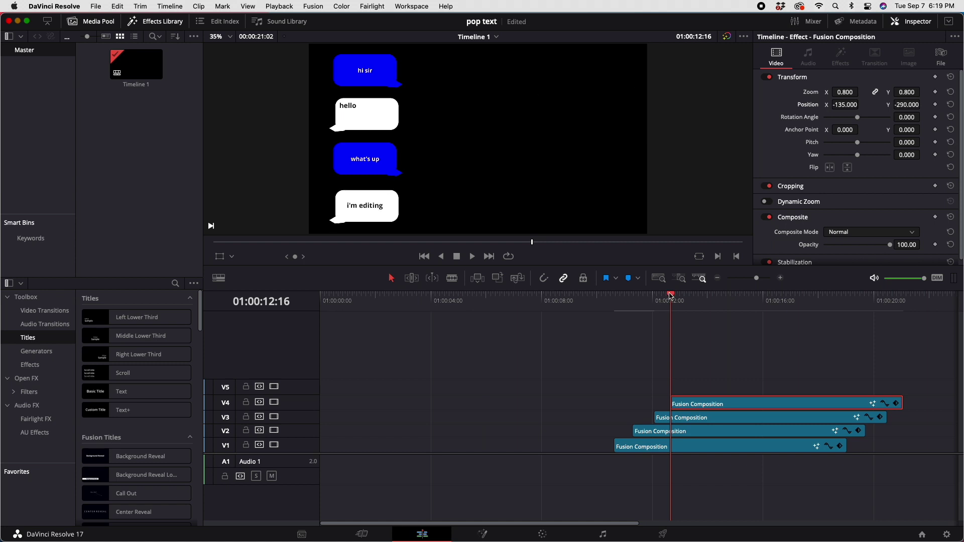
pyautogui.moveTo(669, 301); pyautogui.dragTo(765, 307)
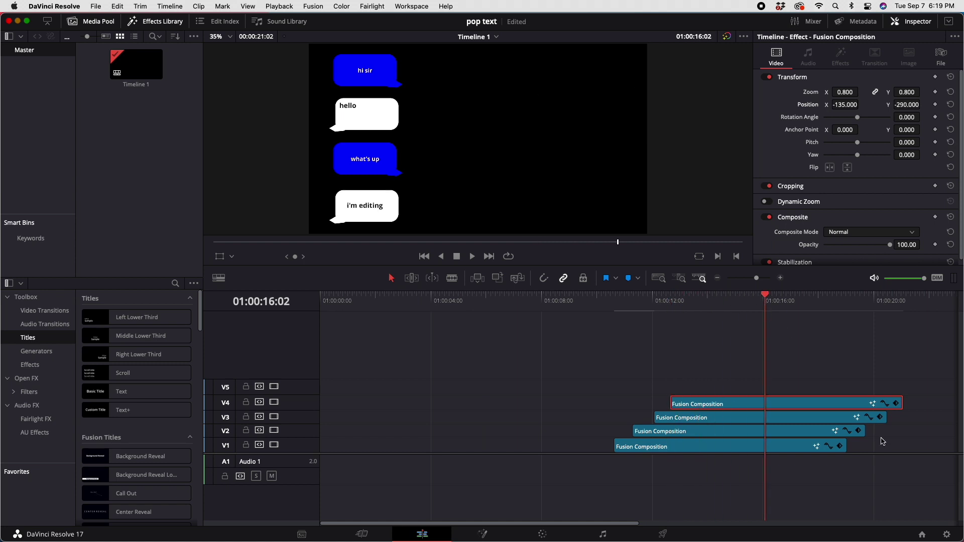
pyautogui.moveTo(867, 432); pyautogui.dragTo(847, 417)
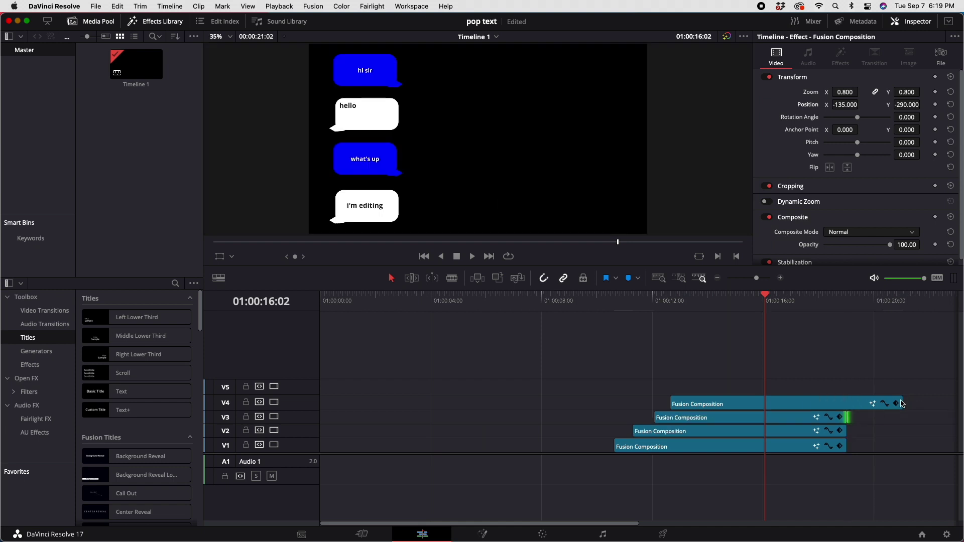
pyautogui.moveTo(902, 404); pyautogui.dragTo(847, 403)
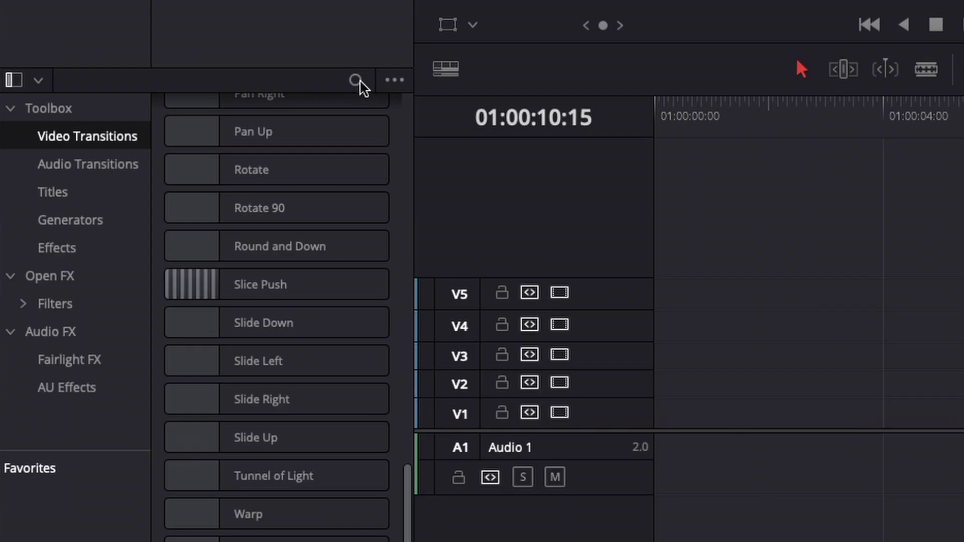
# Step: Search the Effects Library for 'slide' and add Slide transitions to the starts of the V1–V4 clips
pyautogui.click(175, 284)
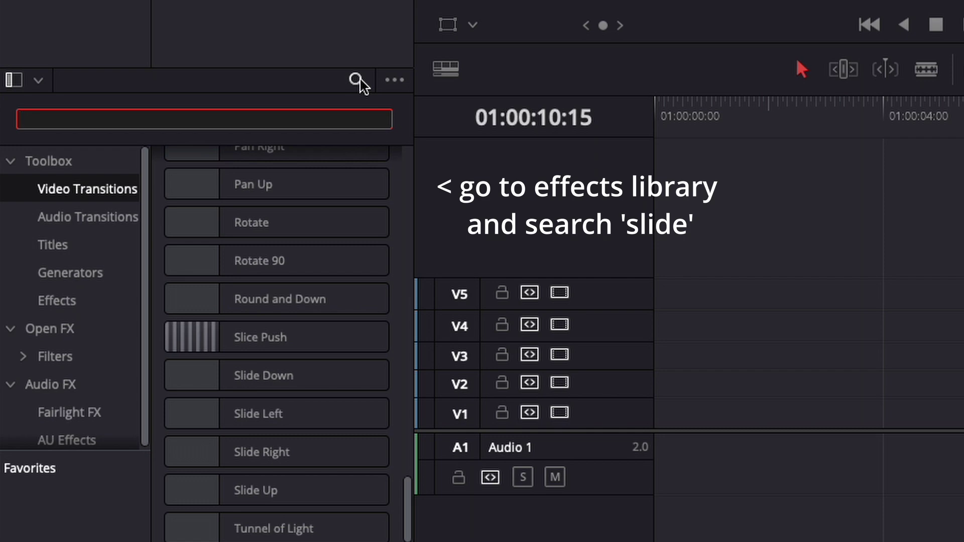
pyautogui.write('slide')
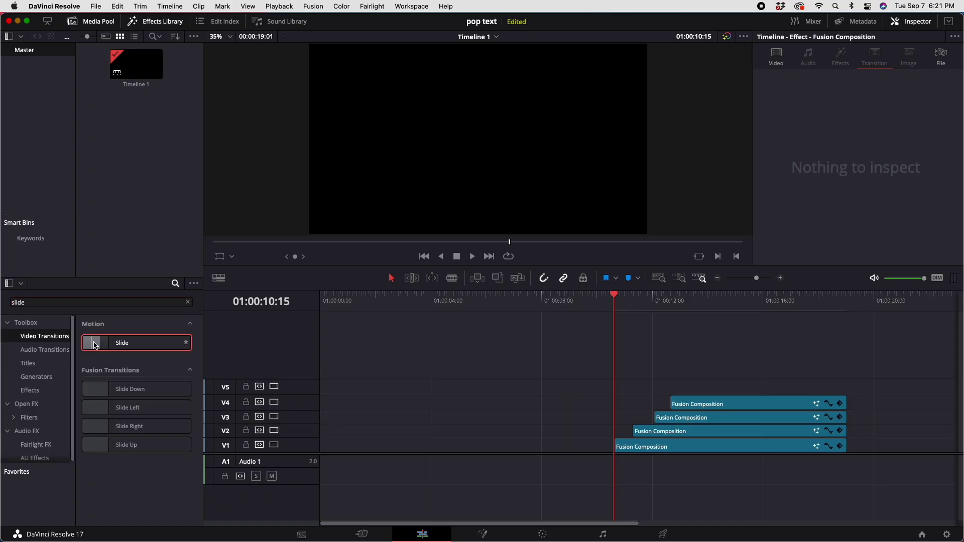
pyautogui.moveTo(98, 342); pyautogui.dragTo(636, 431)
pyautogui.moveTo(98, 342); pyautogui.dragTo(655, 418)
pyautogui.moveTo(98, 343); pyautogui.dragTo(673, 403)
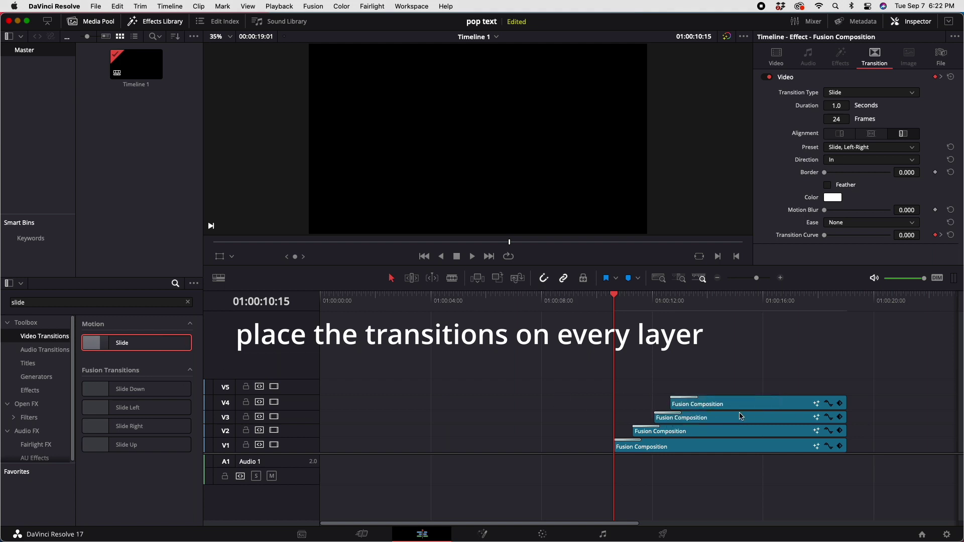
# Step: Search for 'push' and add a Push transition at the V4 clip's end
pyautogui.press('BackSpace')
pyautogui.press('BackSpace')
pyautogui.press('BackSpace')
pyautogui.press('BackSpace')
pyautogui.write('push')
pyautogui.moveTo(120, 343); pyautogui.dragTo(811, 452)
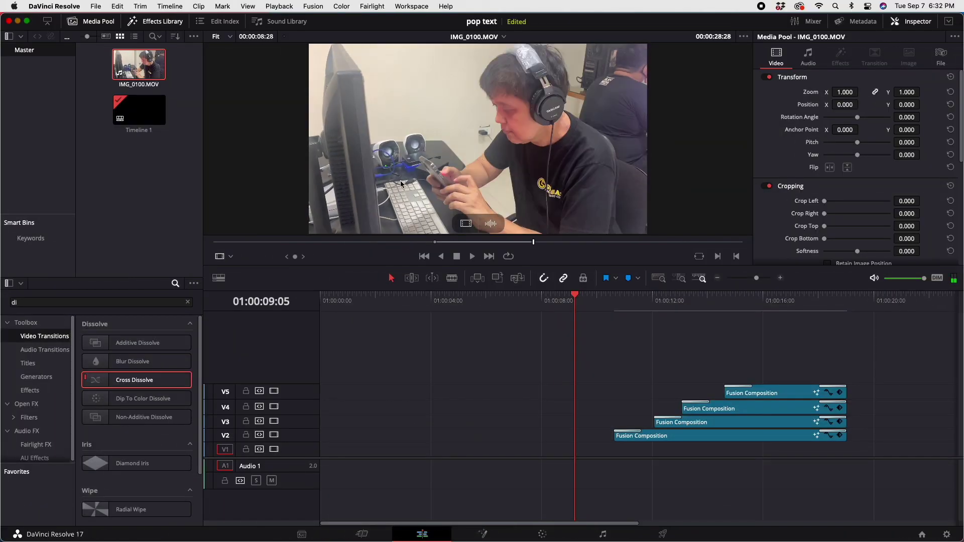
# Step: Place IMG_0100.MOV on V1 under the bubbles, extend it by +02:00, and play from its start
pyautogui.moveTo(465, 225); pyautogui.dragTo(552, 451)
pyautogui.moveTo(576, 307); pyautogui.dragTo(753, 306)
pyautogui.moveTo(791, 451); pyautogui.dragTo(848, 448)
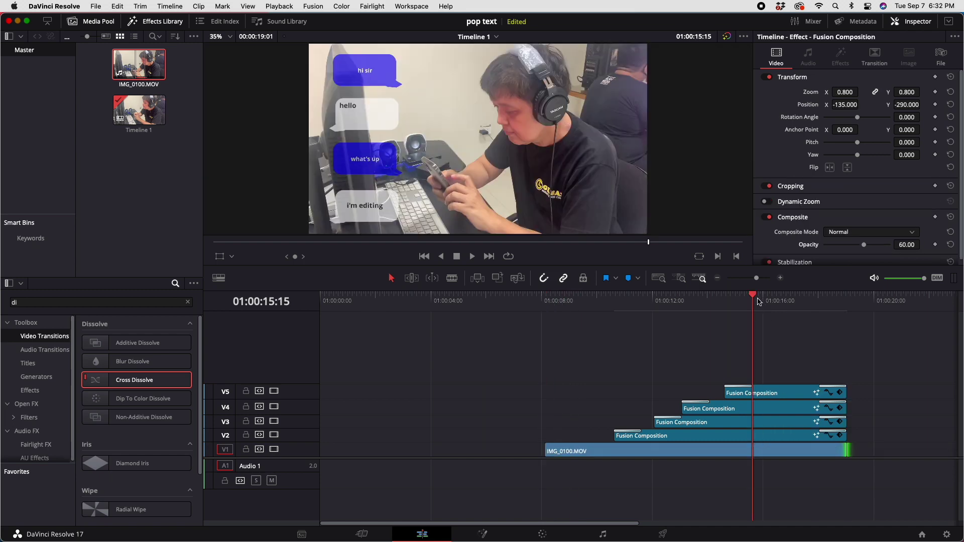
pyautogui.moveTo(753, 305); pyautogui.dragTo(552, 318)
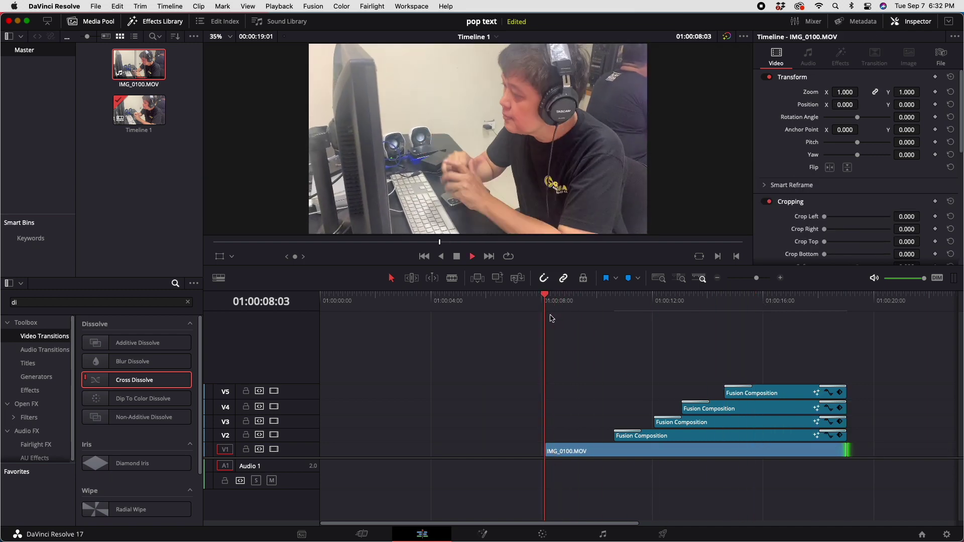
pyautogui.press('space')
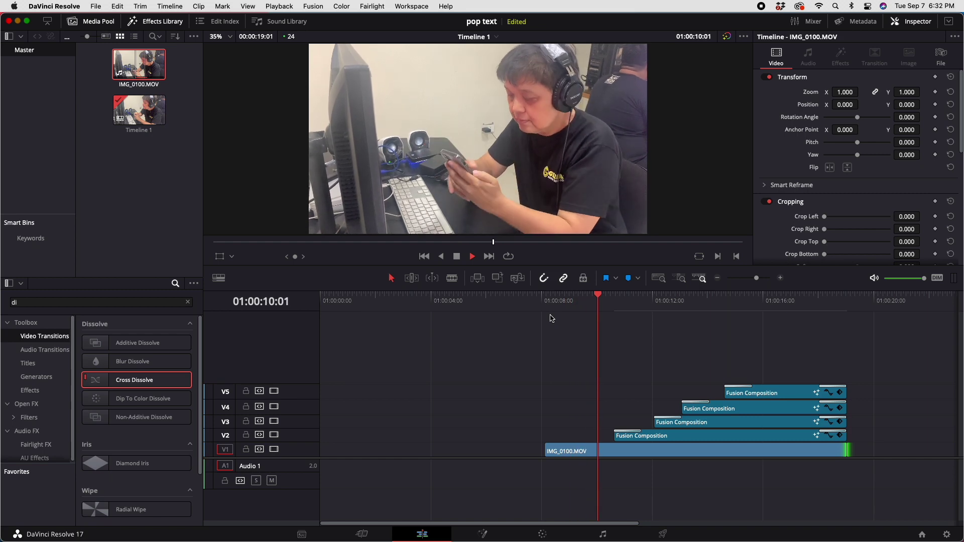